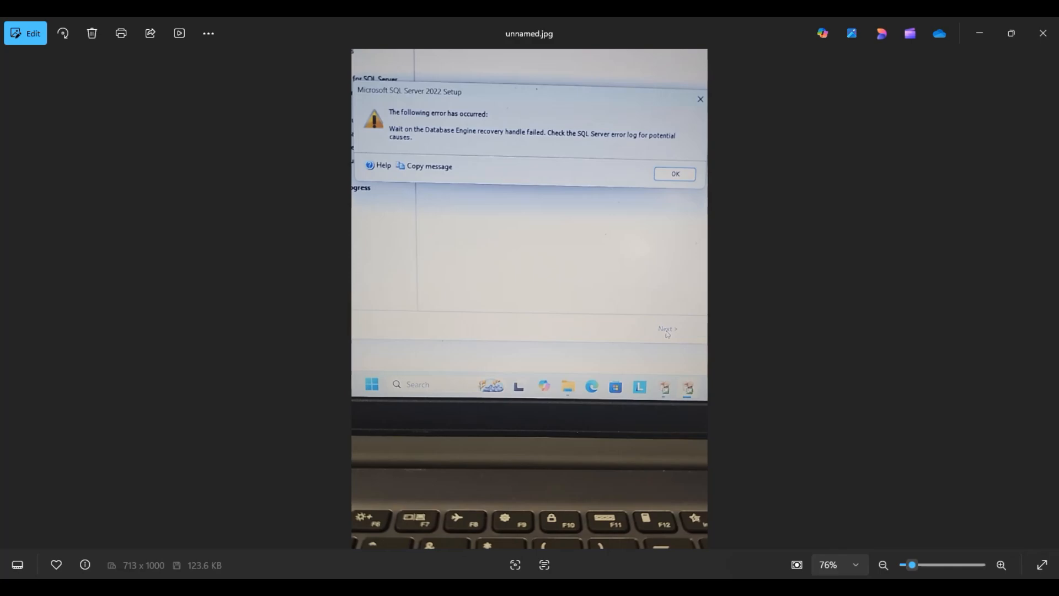
- Open Programs and Features in Control Panel and examine the installed programs filtered by "sql"
{"action": "key", "text": "super"}
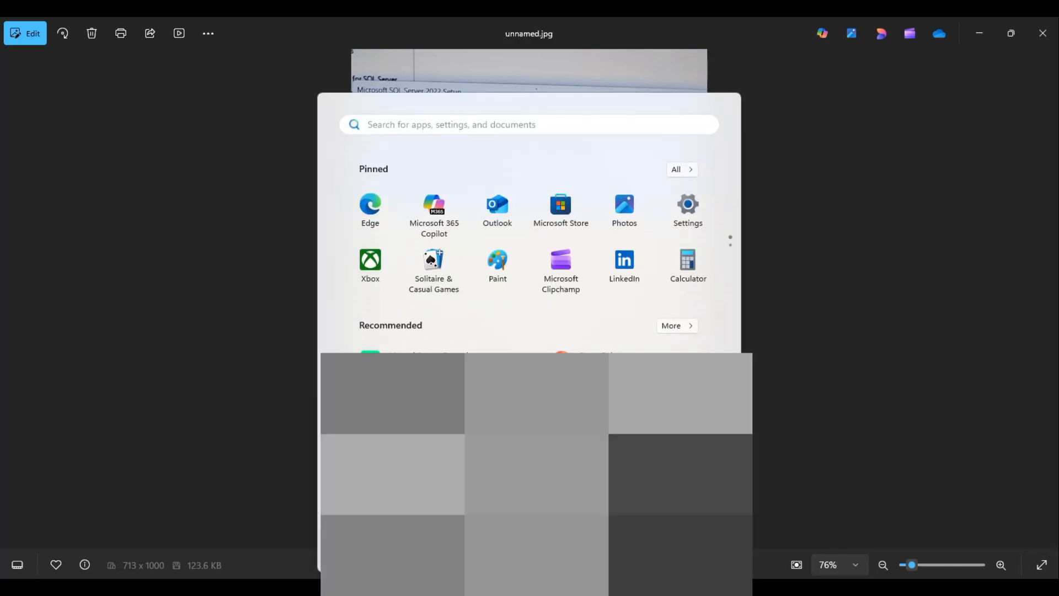
{"action": "type", "text": "con"}
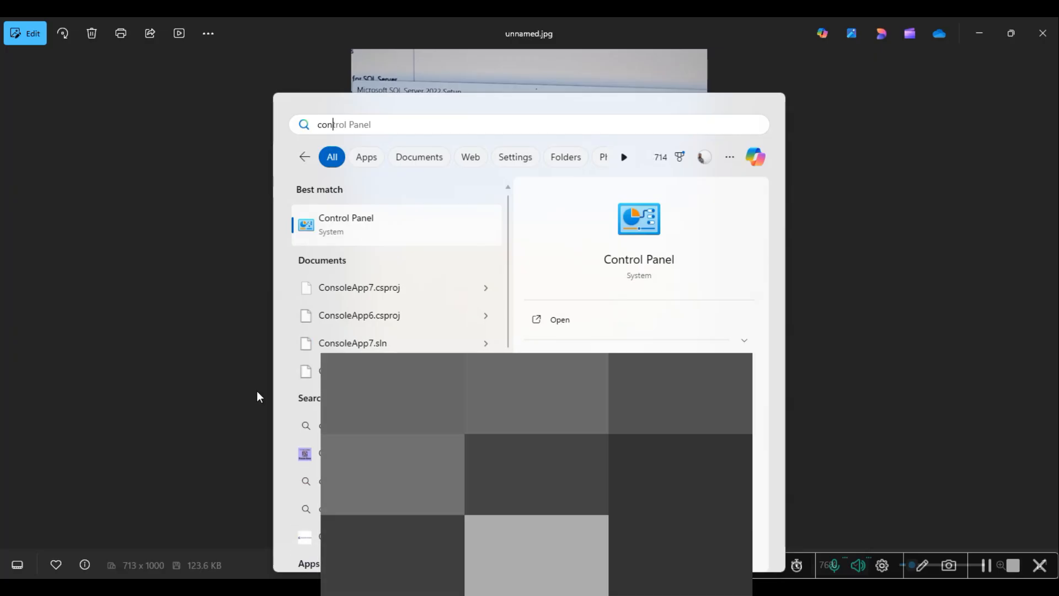
{"action": "key", "text": "Escape"}
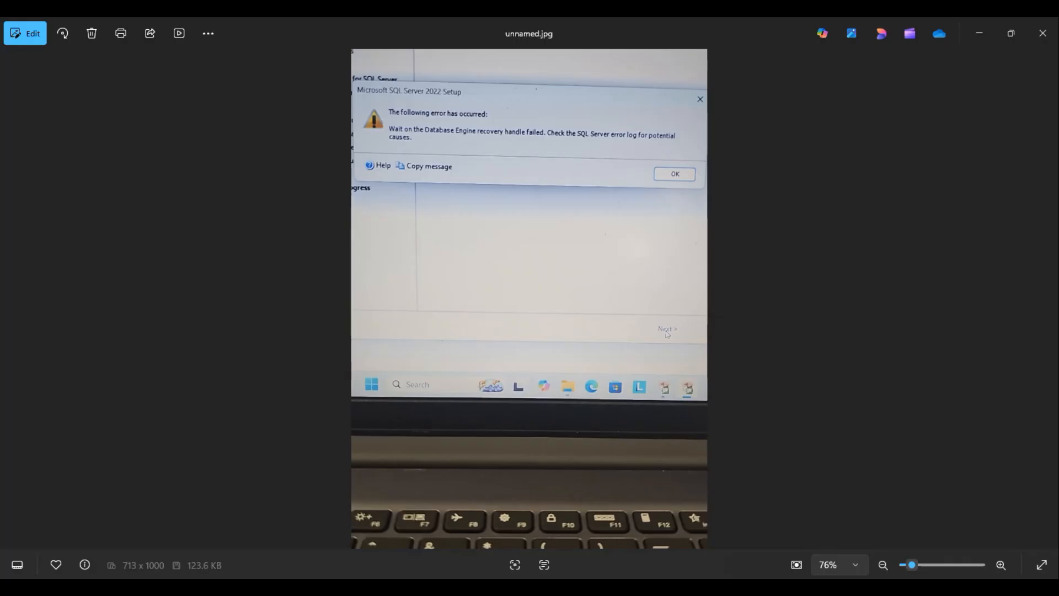
{"action": "left_click_drag", "start_coordinate": [0, 82], "coordinate": [660, 106]}
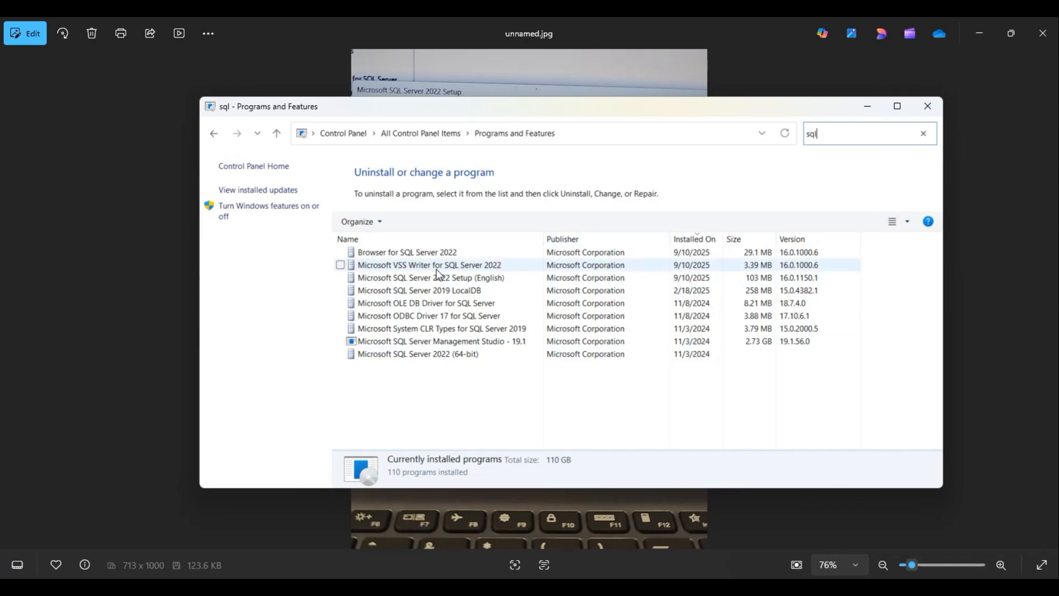
{"action": "left_click", "coordinate": [869, 106]}
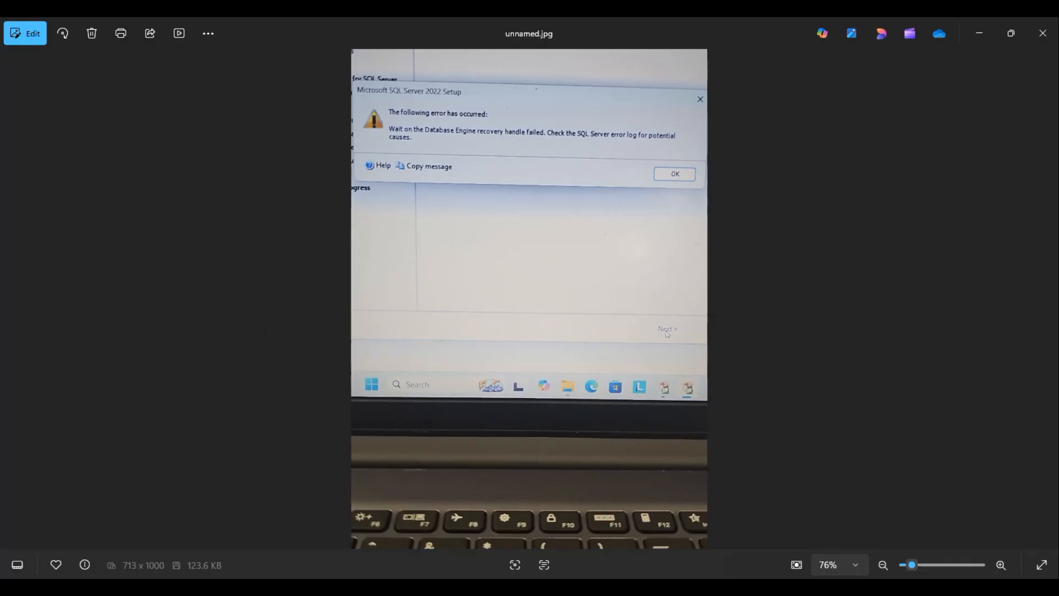
- Open Command Prompt as administrator
{"action": "key", "text": "super"}
{"action": "type", "text": "cm"}
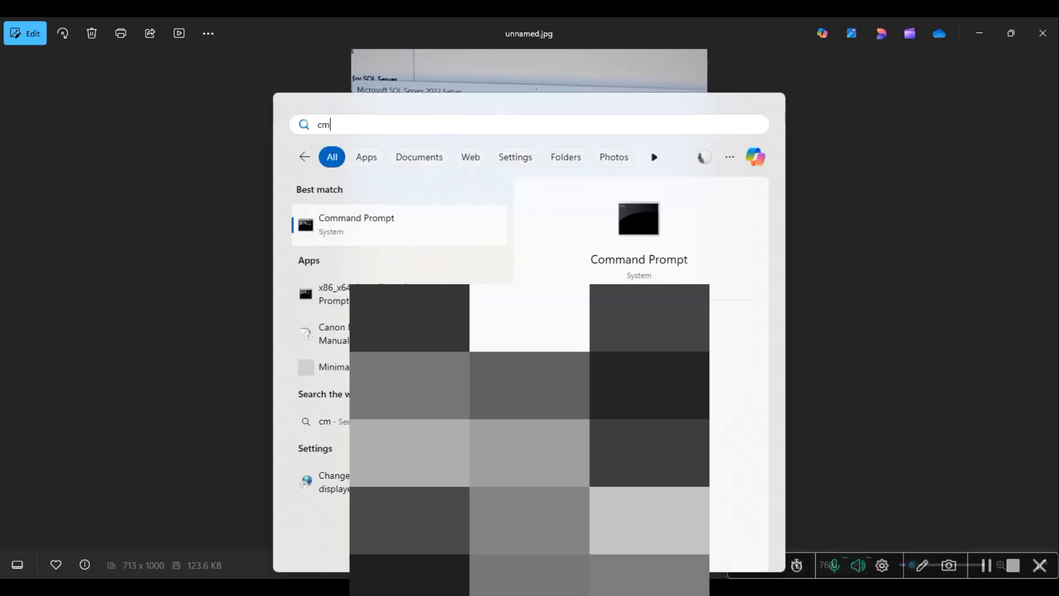
{"action": "right_click", "coordinate": [396, 221]}
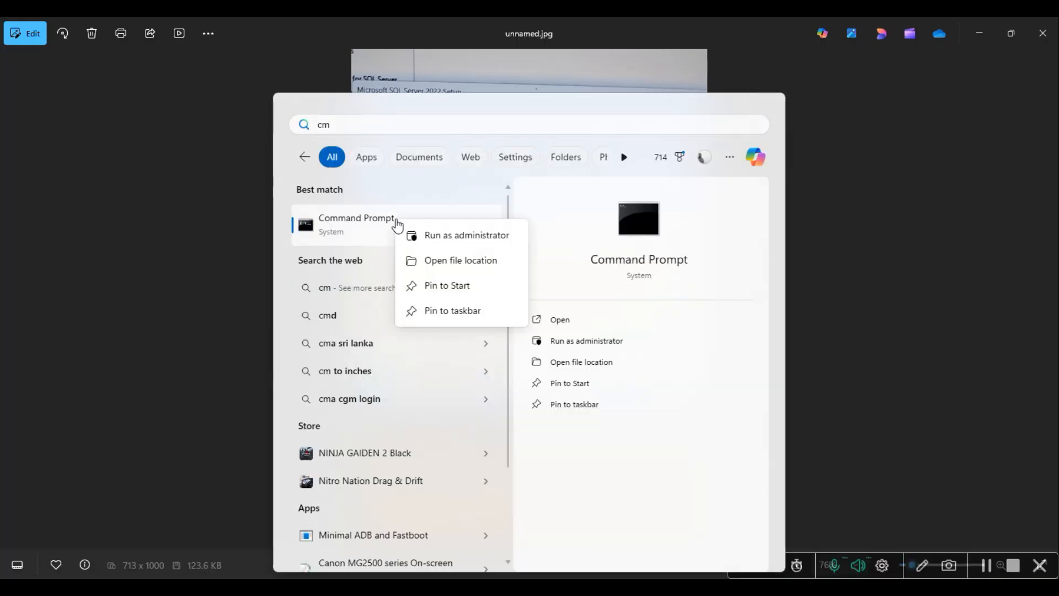
{"action": "left_click", "coordinate": [434, 242]}
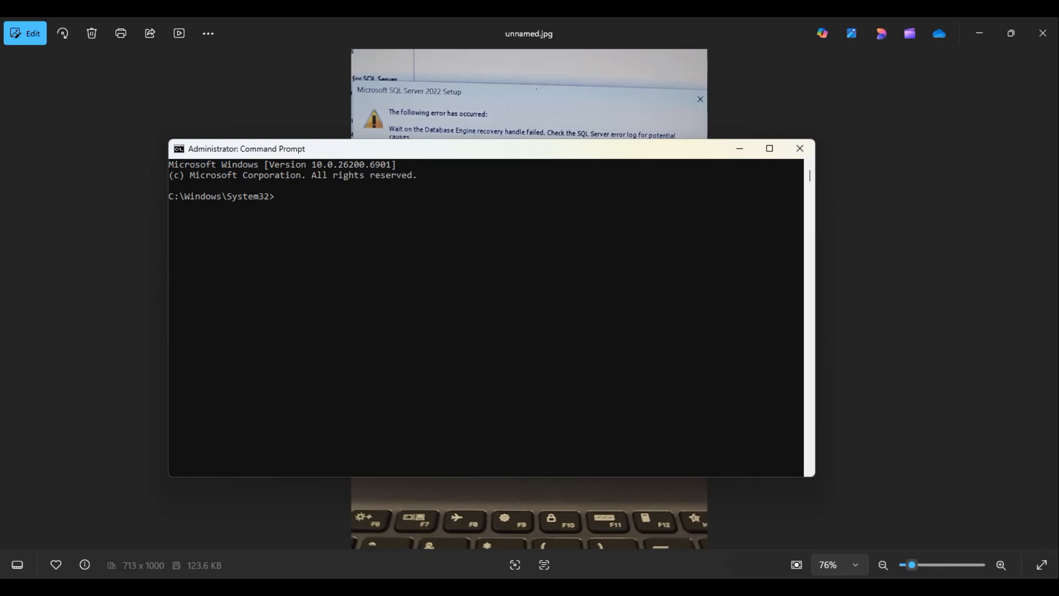
- Enter REG ADD "HKLM\SYSTEM\CurrentControlSet\Services\stornvme\Parameters\Device" /v "ForcedPhysicalSectorSizeInBytes" /t REG_MULTI_SZ /d "* 4095" /f, widen and reposition the console, and close it
{"action": "key", "text": "alt+Tab"}
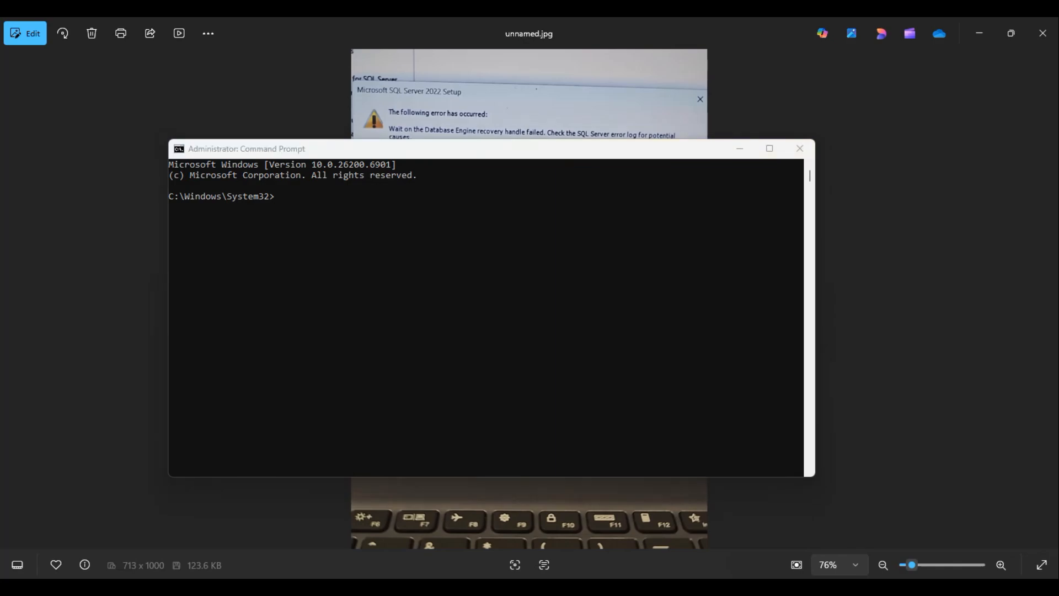
{"action": "left_click", "coordinate": [309, 218]}
{"action": "type", "text": "REG ADD \"HKLM\\SYSTEM\\CurrentControlSet\\Services\\stornvme\\Parameters\\Device\" /v \"ForcedPhysicalSectorSizeInBytes\" /t REG_MULTI_SZ /d \"* 4095\" /f"}
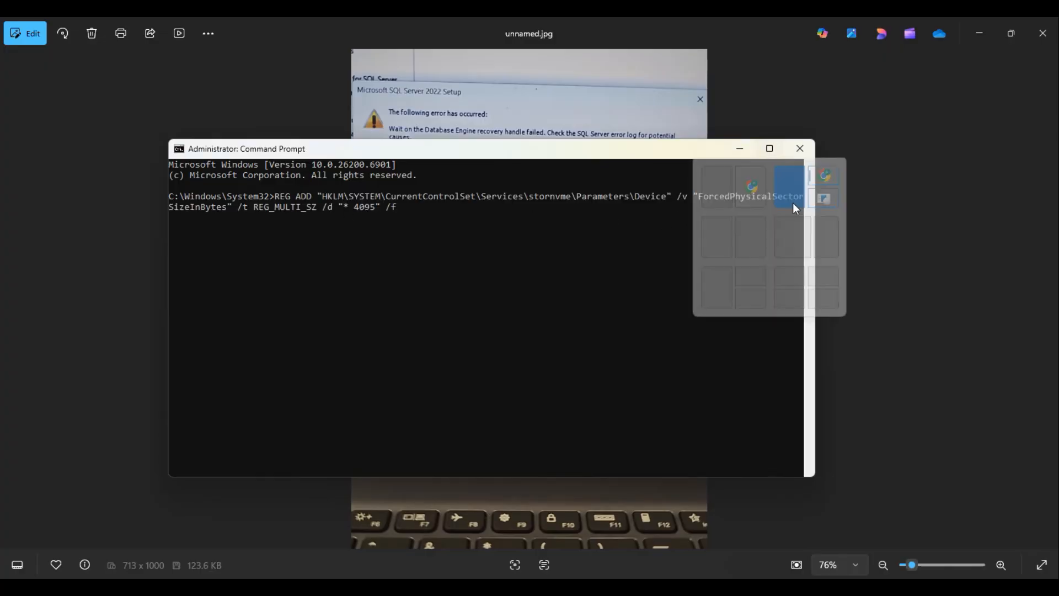
{"action": "left_click_drag", "start_coordinate": [815, 378], "coordinate": [1018, 375]}
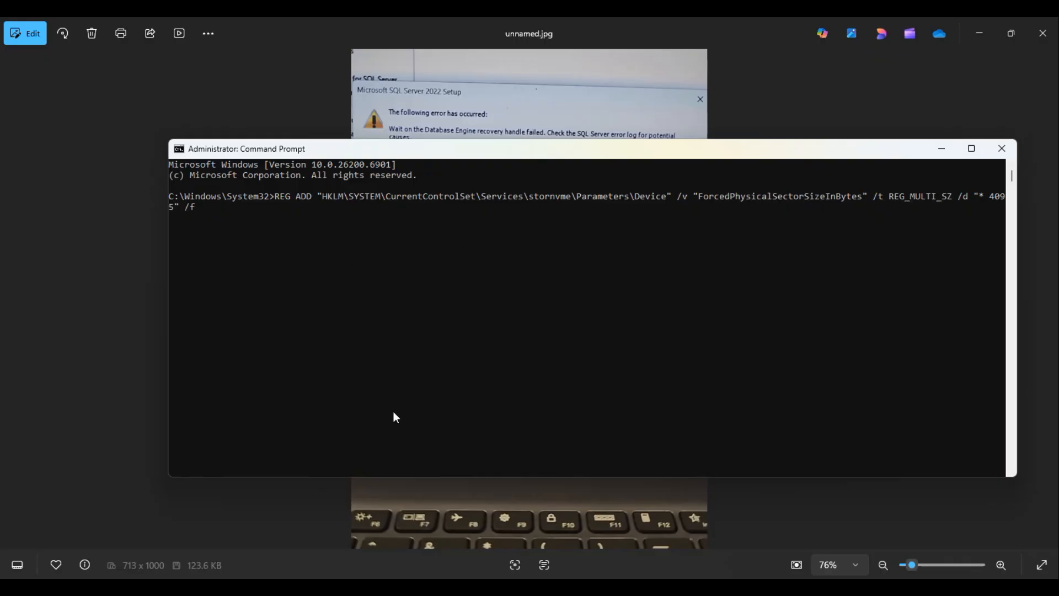
{"action": "left_click_drag", "start_coordinate": [478, 159], "coordinate": [339, 148]}
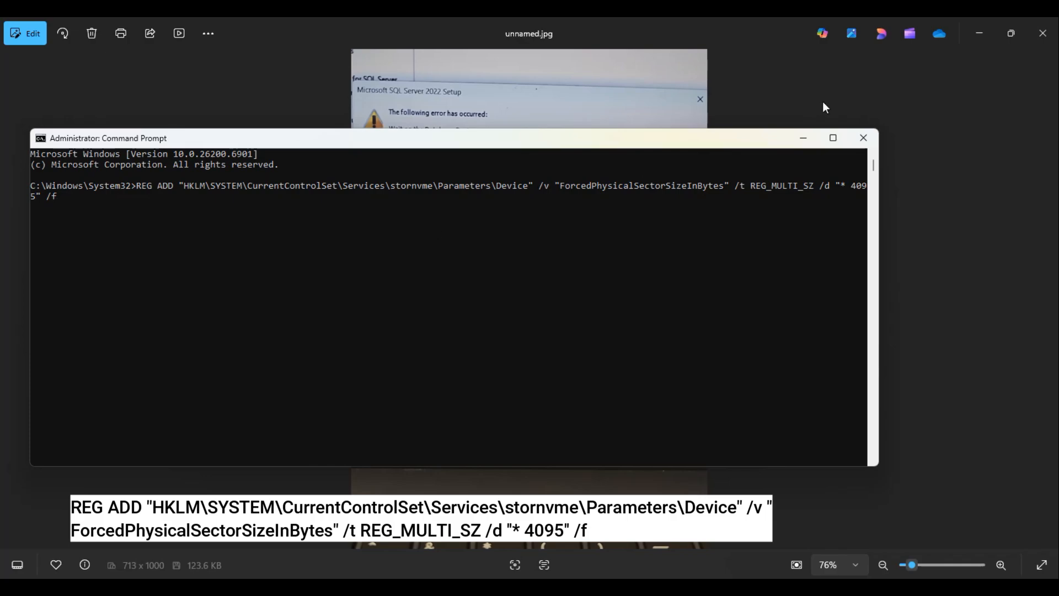
{"action": "left_click", "coordinate": [864, 137]}
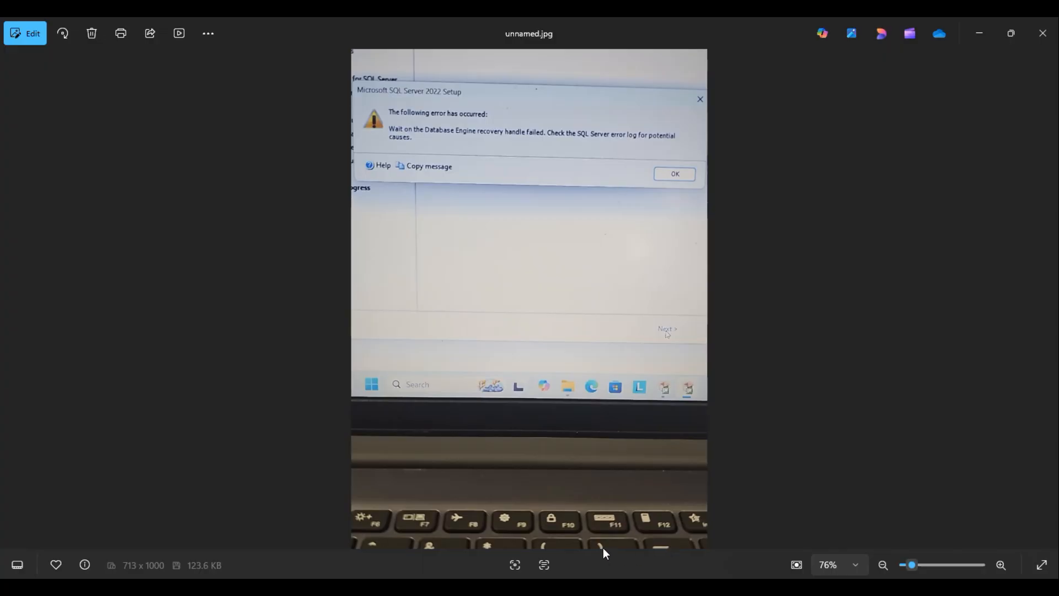
- In a new administrator Command Prompt, enter REG ADD "HKLM\SYSTEM\CurrentControlSet\Services\stornvme\Parameters\Device" /v "ForcedPhysicalSectorSizeInBytes" /t REG_MULTI_SZ /d "* 4095" /f, and close the console
{"action": "key", "text": "super"}
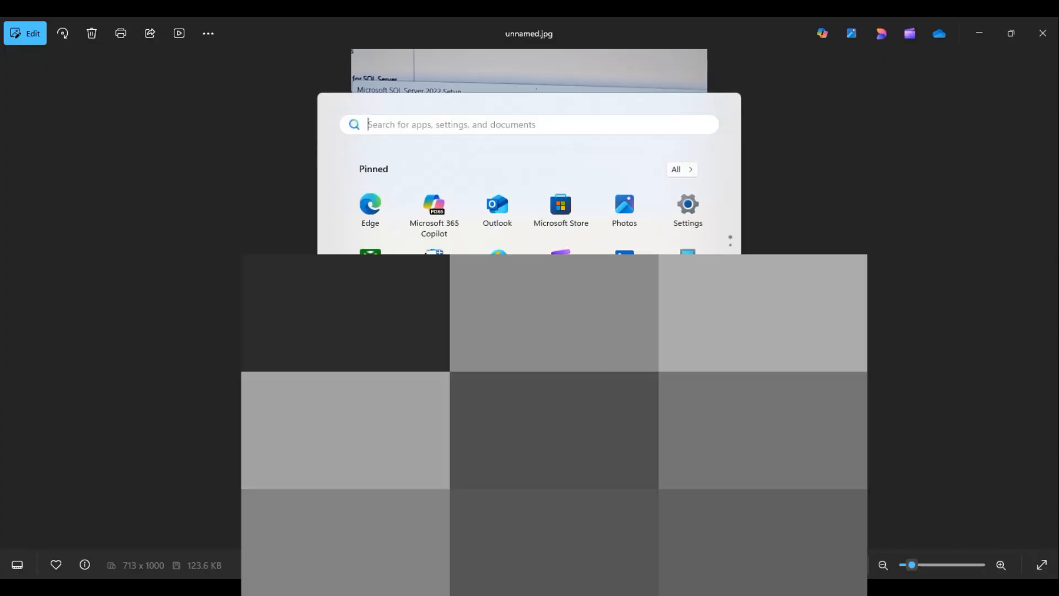
{"action": "type", "text": "cmd"}
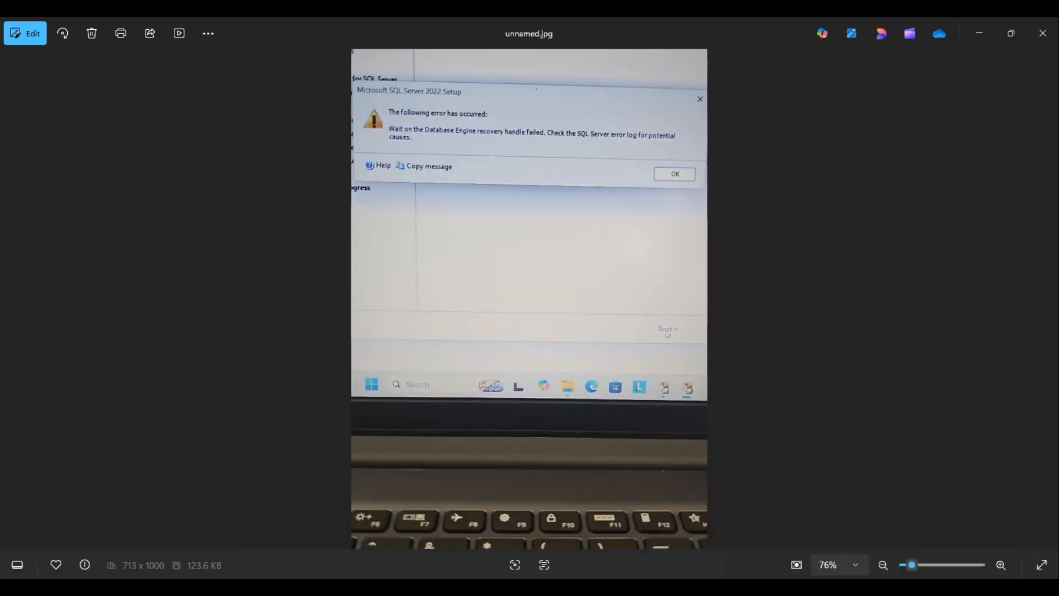
{"action": "type", "text": "REG ADD \"HKLM\\SYSTEM\\CurrentControlSet\\Services\\stornvme\\Parameters\\Device\" /v \"ForcedPhysicalSectorSizeInBytes\" /t REG_MULTI_SZ /d \"* 4095\" /f"}
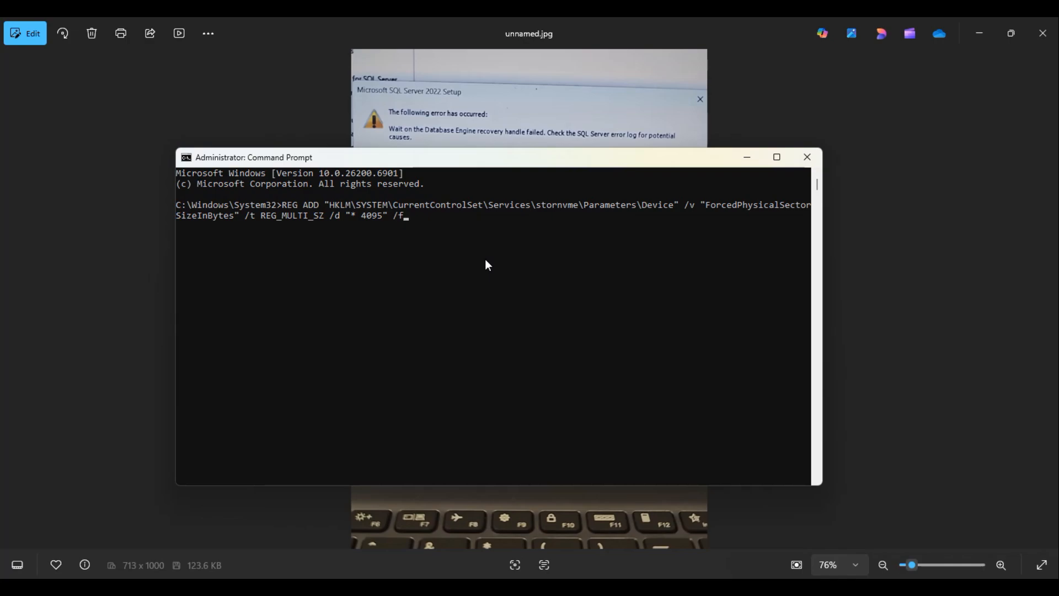
{"action": "left_click", "coordinate": [804, 162]}
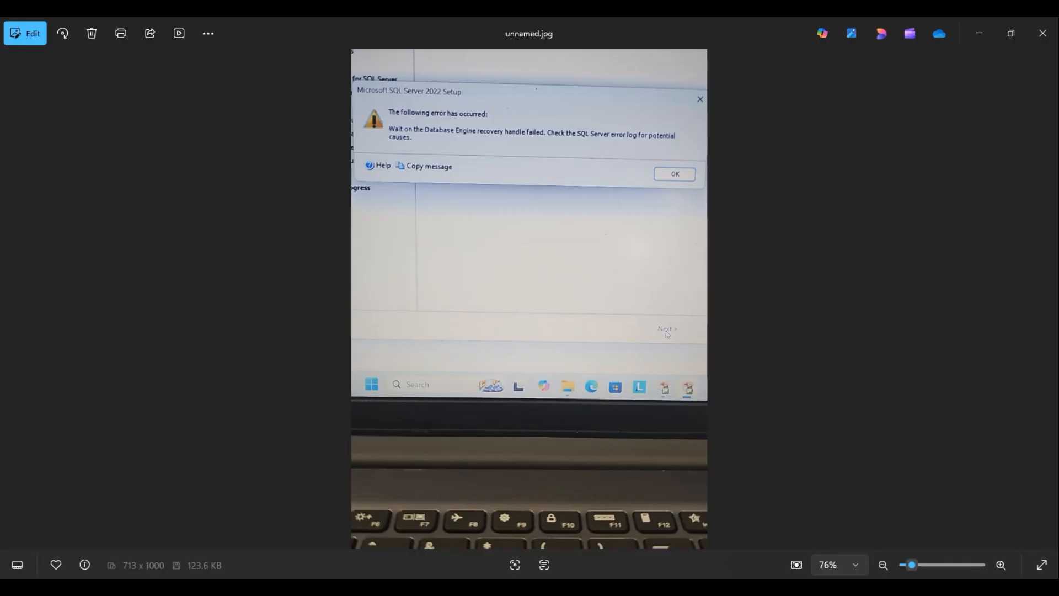
- Switch to File Explorer and mount SQLServer2022-x64-ENU-Dev.iso from the database class folder on drive D
{"action": "left_click_drag", "start_coordinate": [1, 386], "coordinate": [336, 131]}
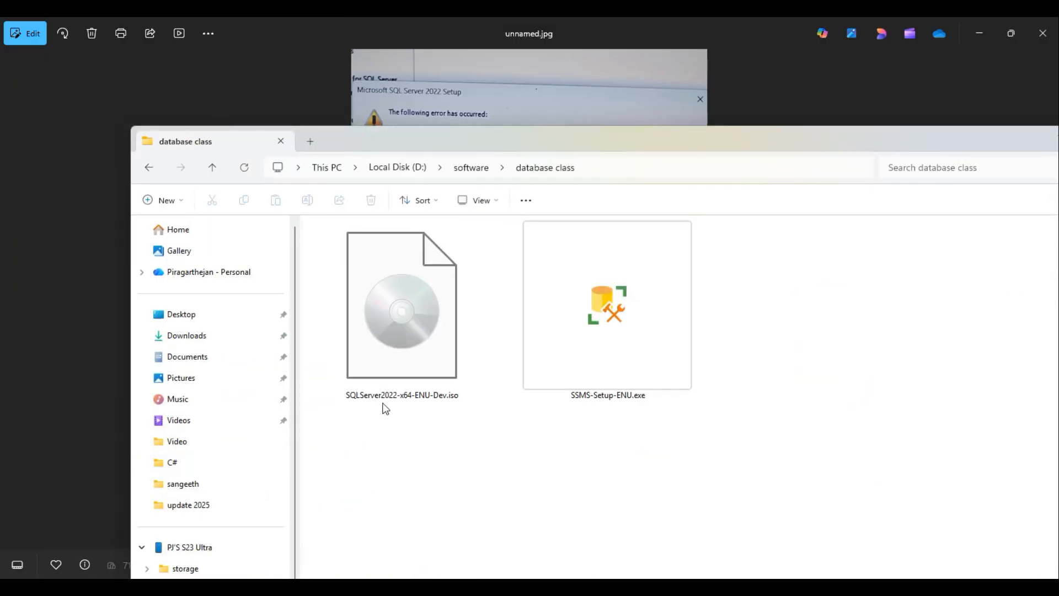
{"action": "left_click_drag", "start_coordinate": [570, 140], "coordinate": [485, 105]}
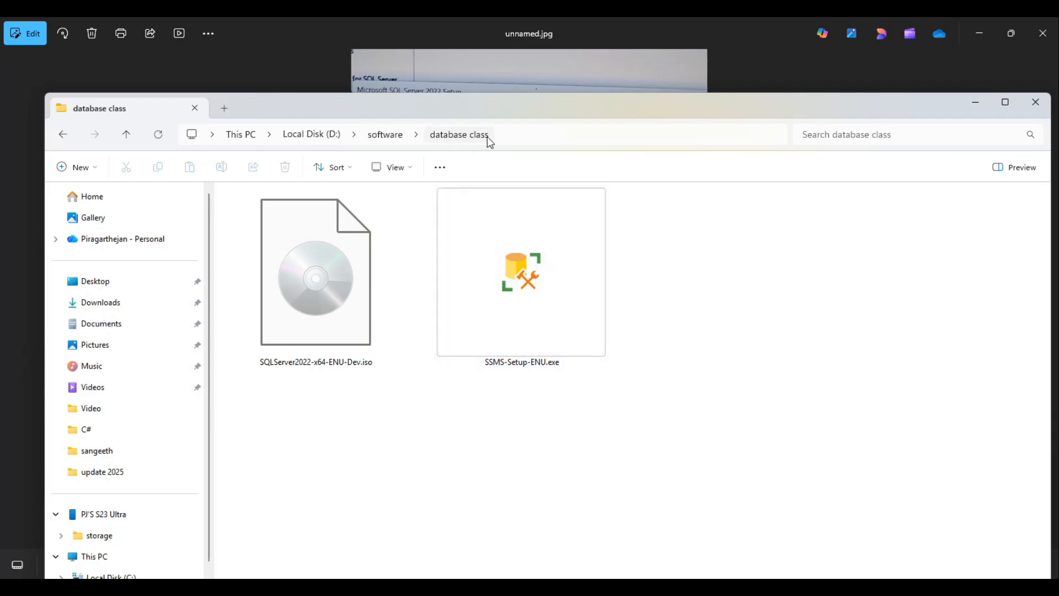
{"action": "left_click_drag", "start_coordinate": [494, 107], "coordinate": [472, 79]}
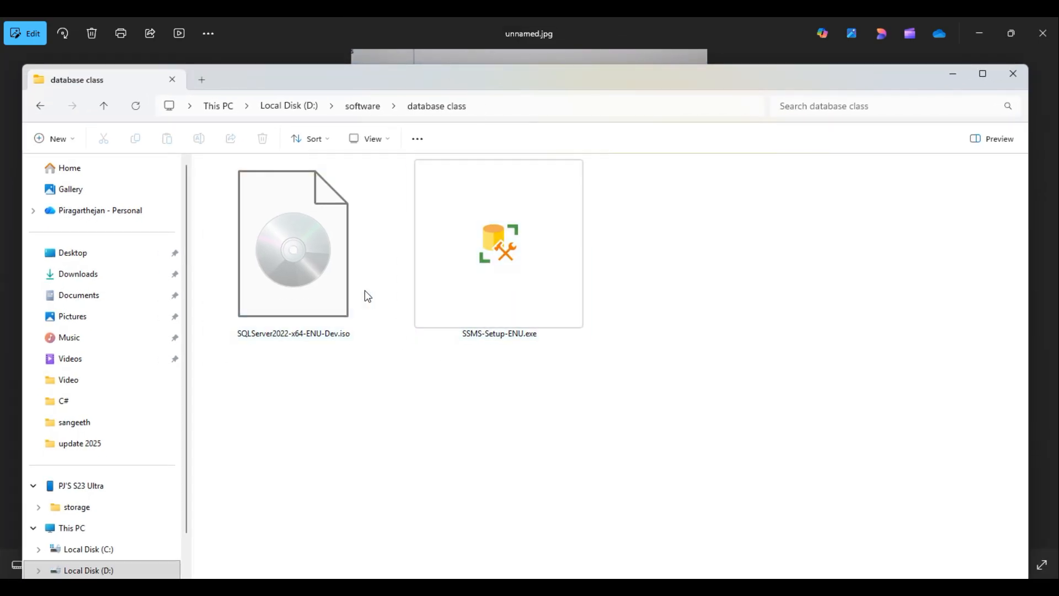
{"action": "right_click", "coordinate": [309, 281]}
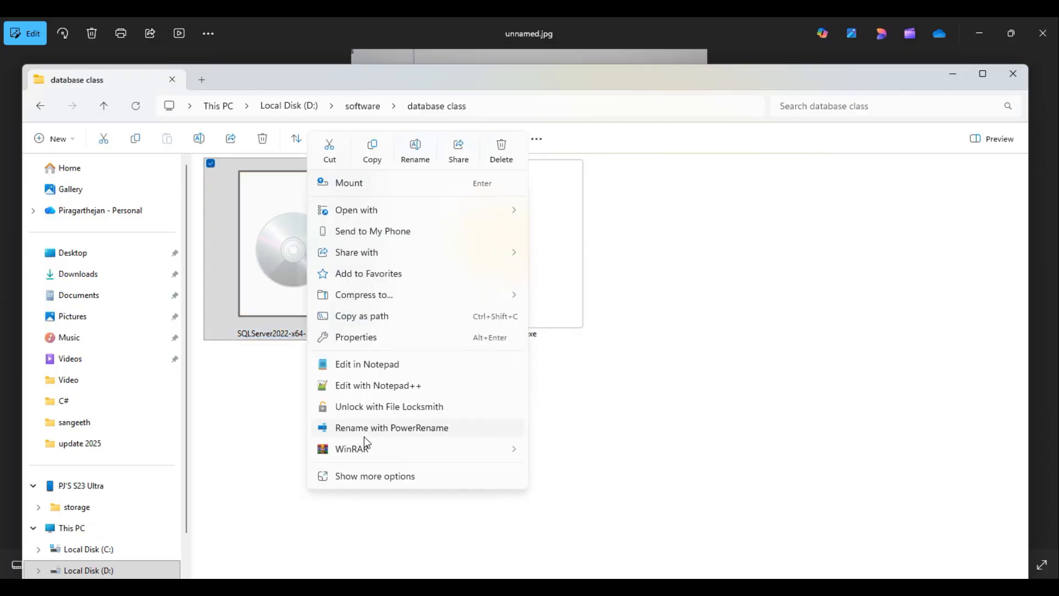
{"action": "mouse_move", "coordinate": [370, 447]}
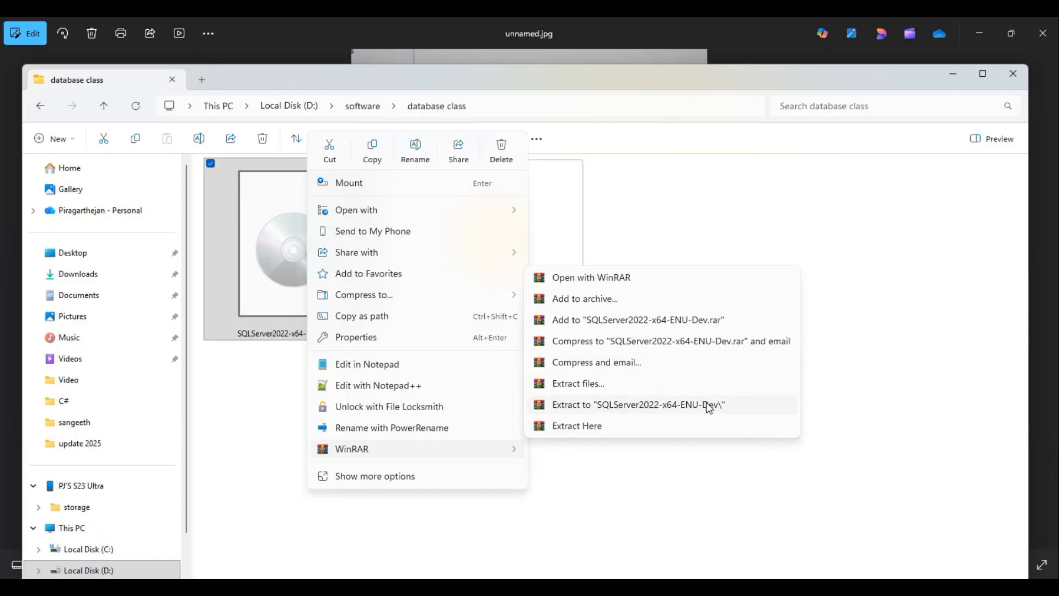
{"action": "left_click", "coordinate": [253, 370]}
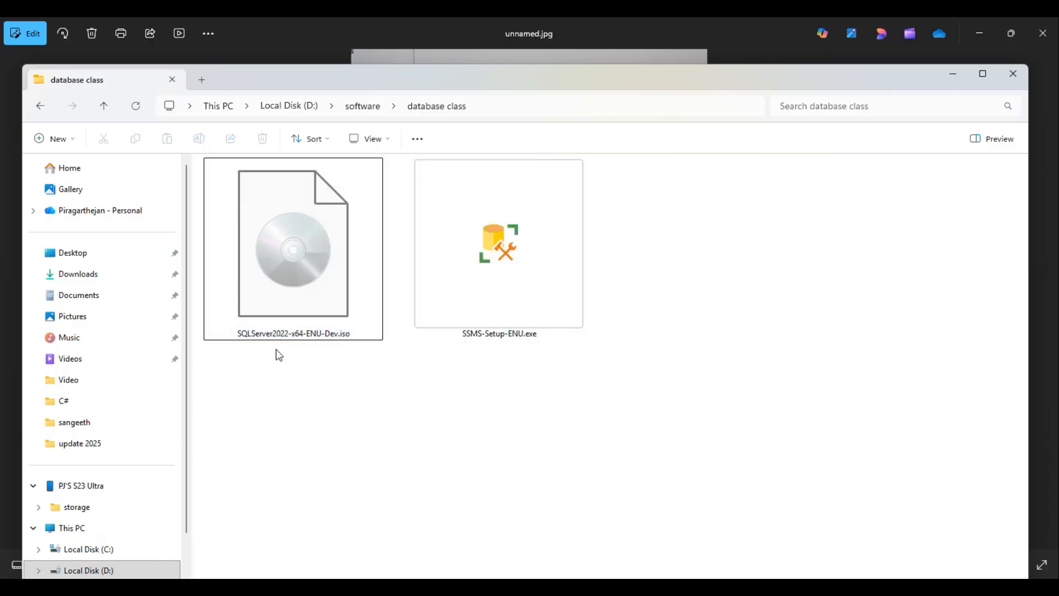
{"action": "double_click", "coordinate": [305, 275]}
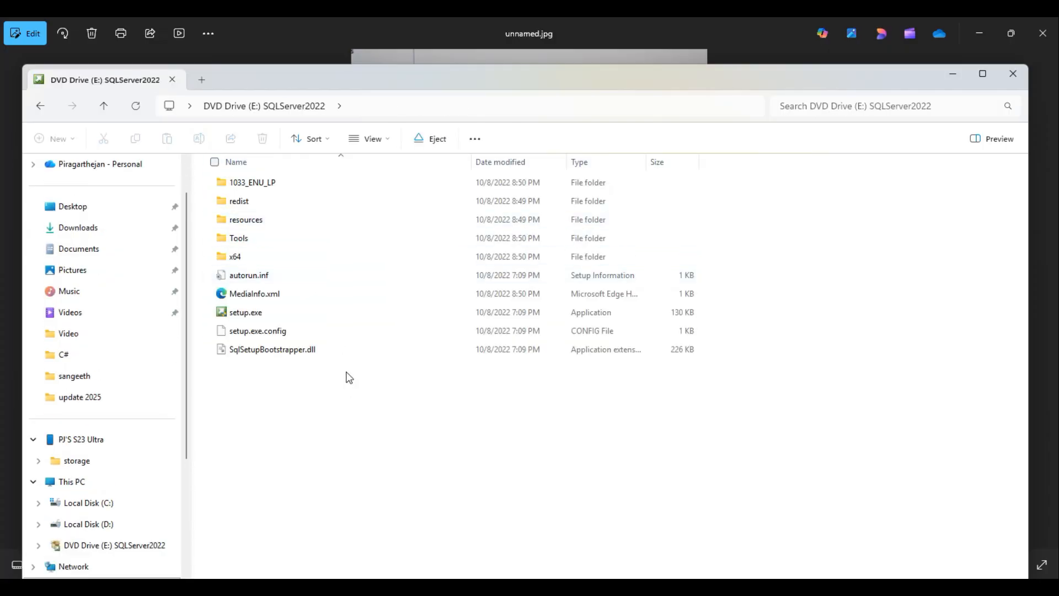
- Run setup.exe from the mounted disc and start a new SQL Server standalone installation
{"action": "left_click", "coordinate": [250, 313]}
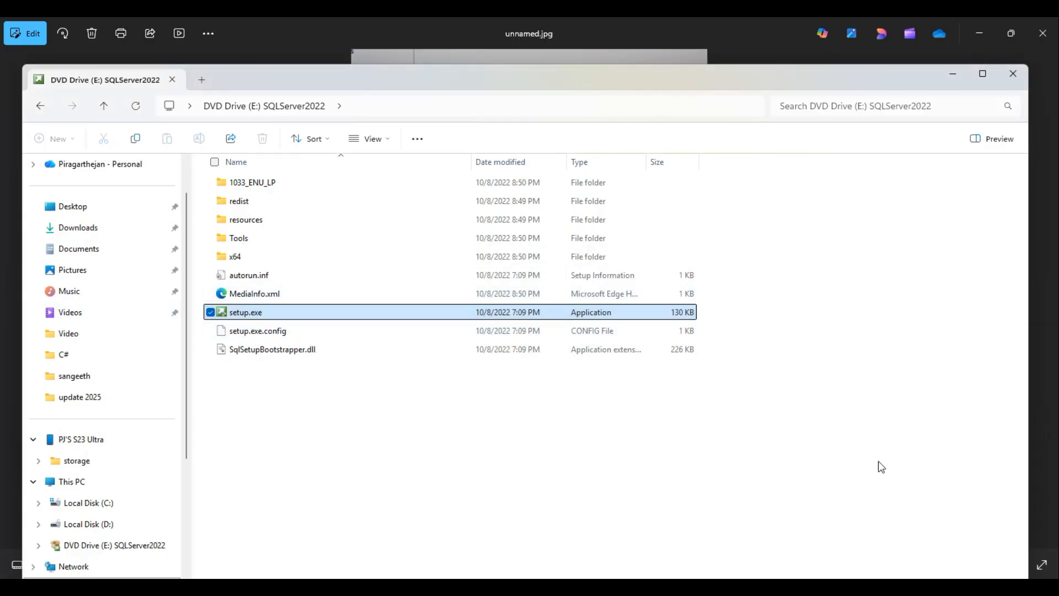
{"action": "left_click", "coordinate": [115, 160]}
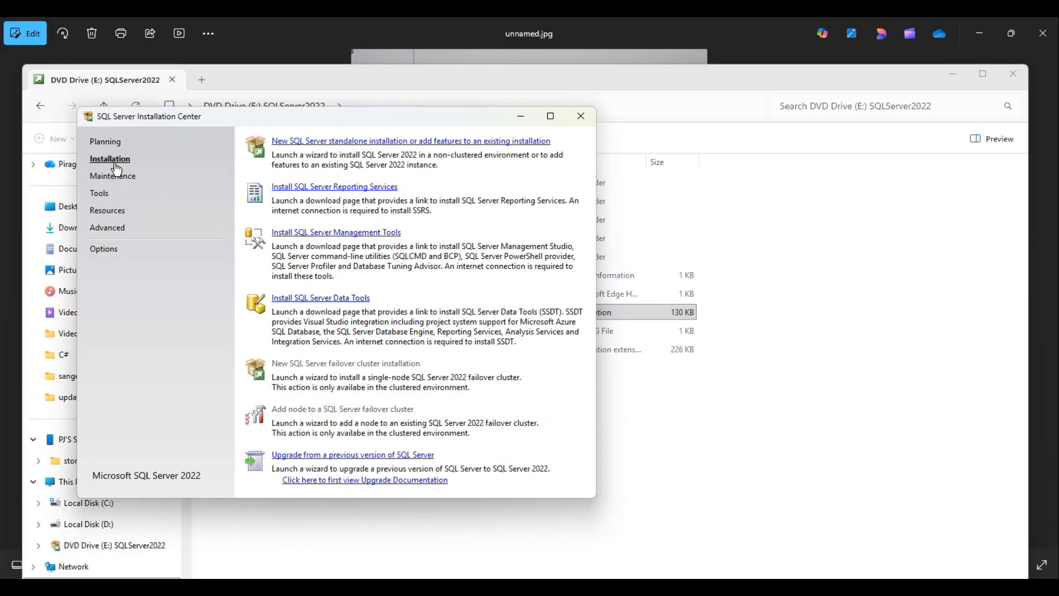
{"action": "left_click", "coordinate": [359, 142]}
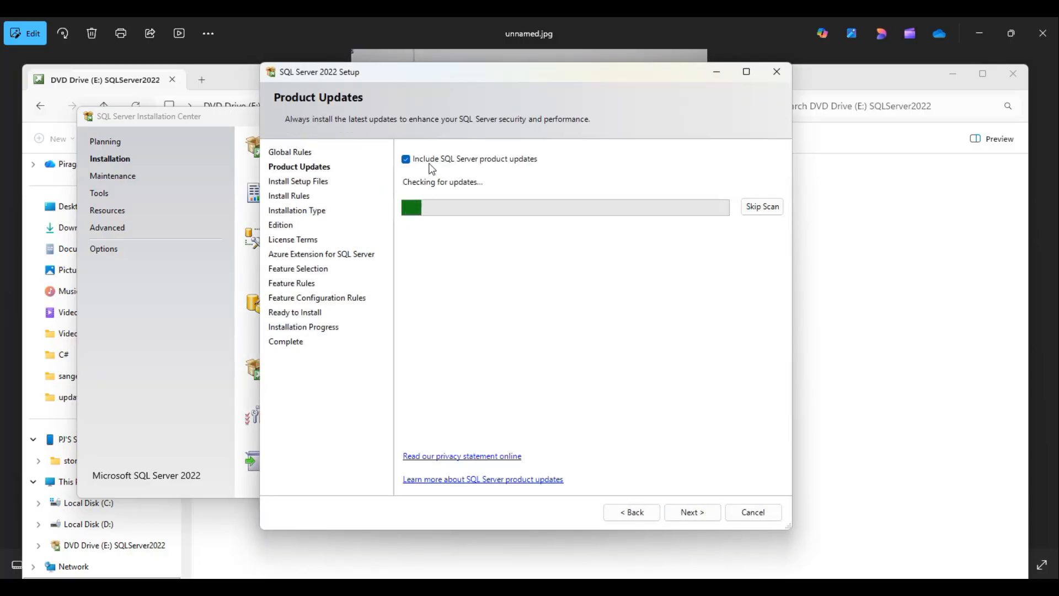
- Exclude SQL Server product updates and continue setup to the install rules check
{"action": "left_click", "coordinate": [489, 162]}
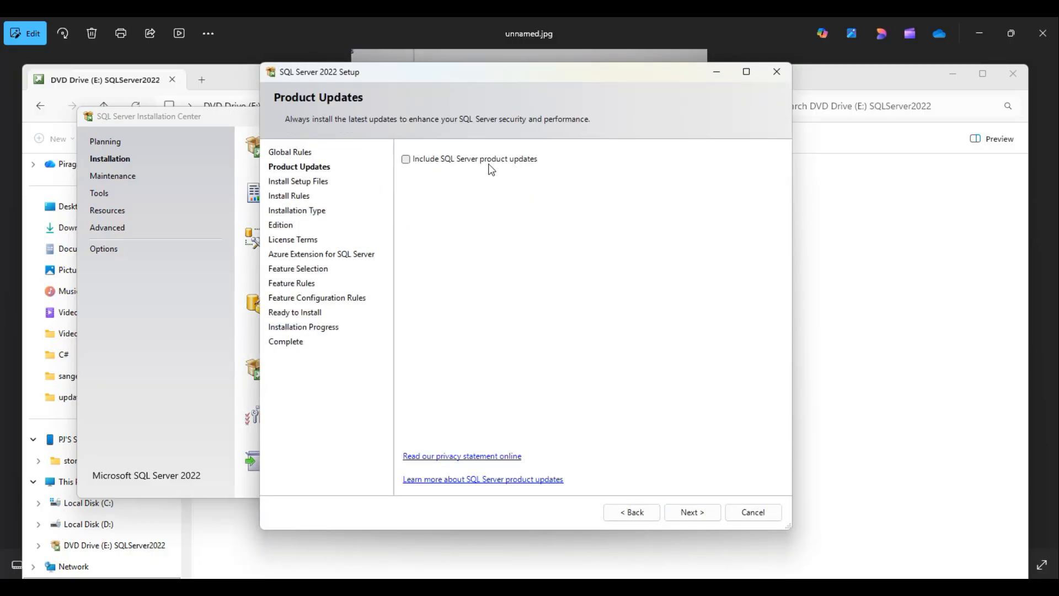
{"action": "left_click", "coordinate": [693, 512]}
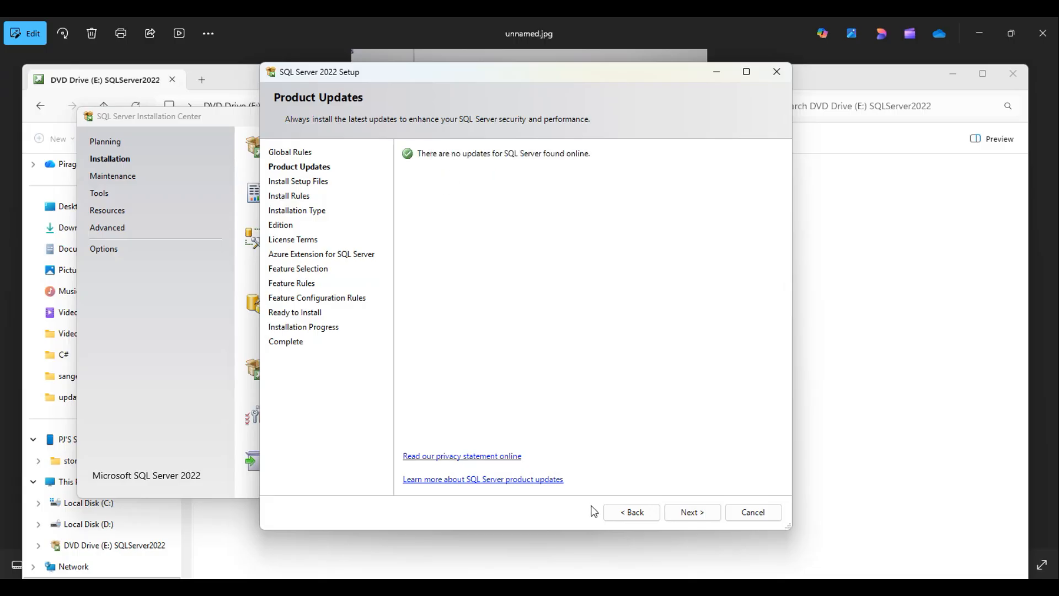
{"action": "left_click", "coordinate": [690, 511]}
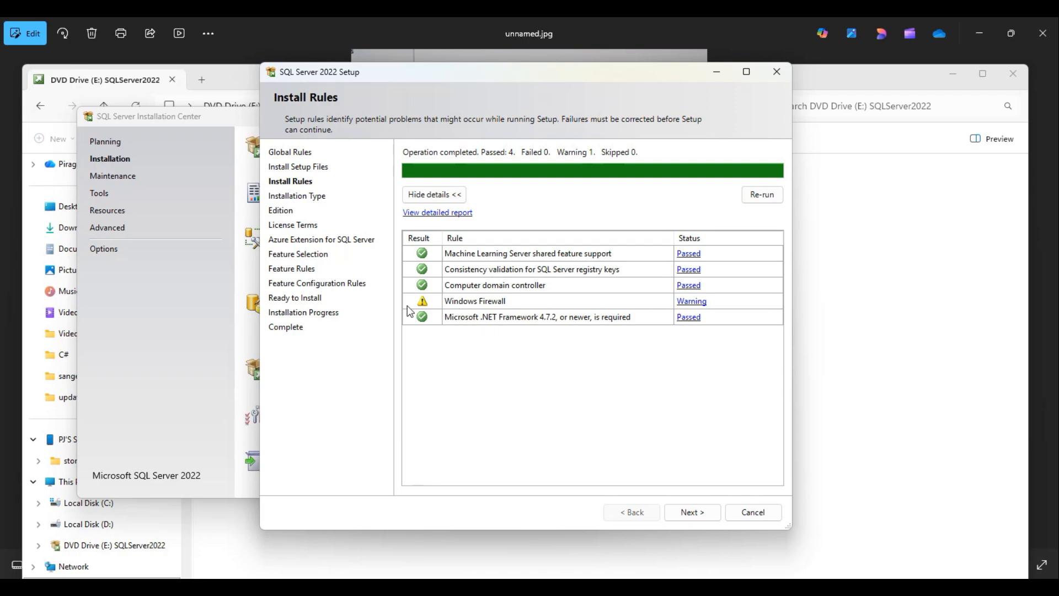
- Proceed with a new installation of SQL Server 2022 using the free Developer edition, continuing to the license terms
{"action": "left_click", "coordinate": [694, 514]}
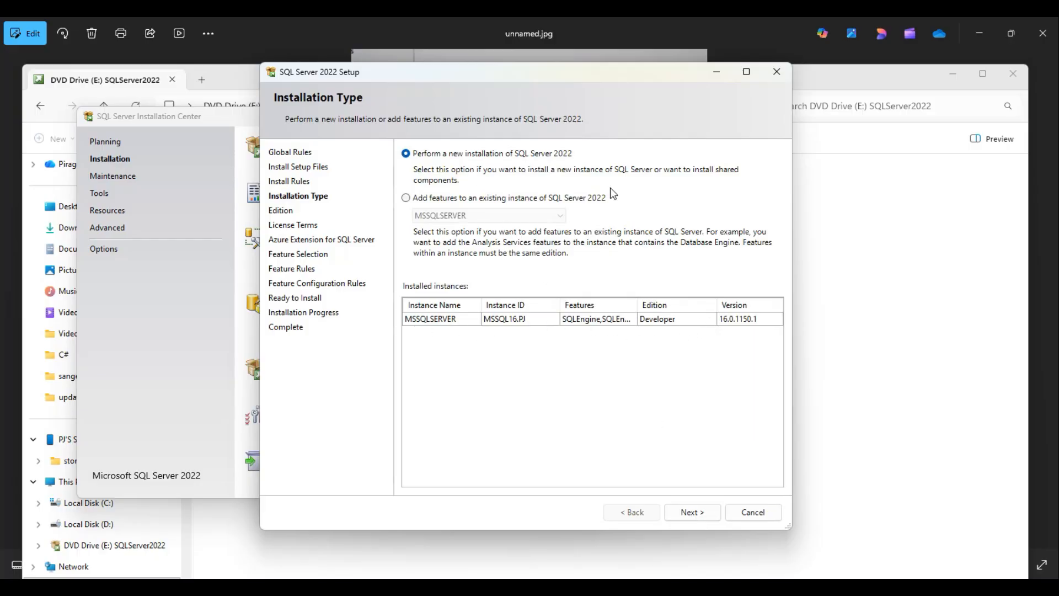
{"action": "left_click", "coordinate": [684, 514]}
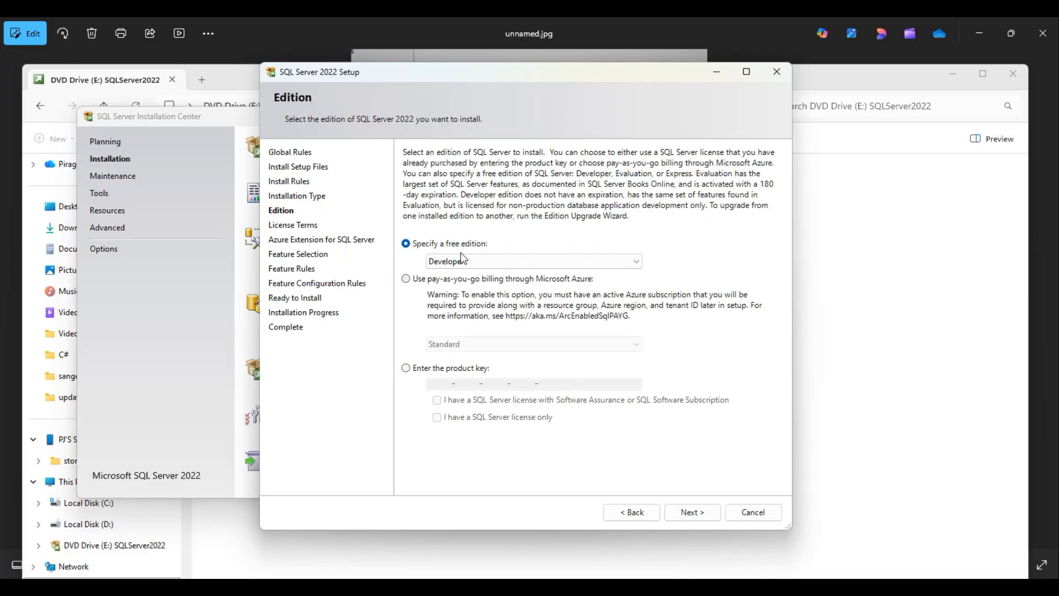
{"action": "left_click", "coordinate": [455, 262]}
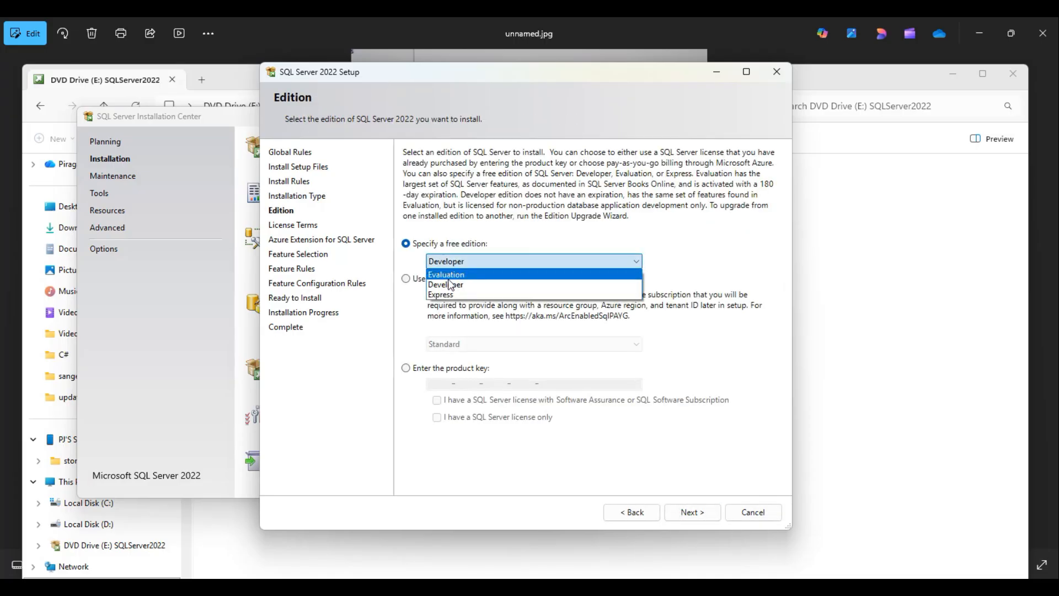
{"action": "left_click", "coordinate": [525, 235]}
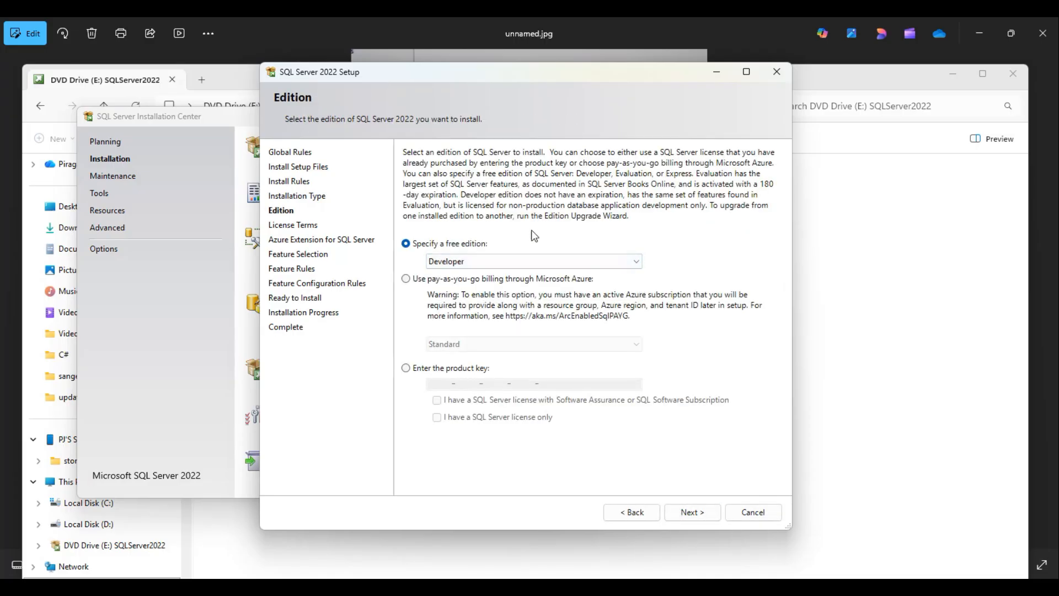
{"action": "left_click", "coordinate": [699, 512]}
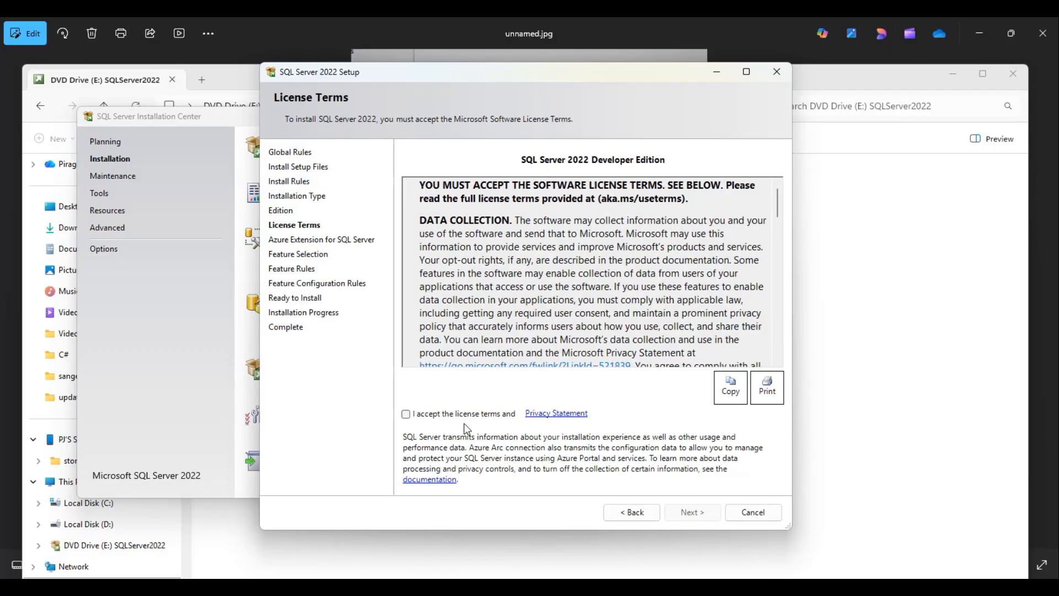
- Accept the SQL Server 2022 license terms and exclude the Azure Extension for SQL Server, continuing to feature selection
{"action": "left_click", "coordinate": [406, 413]}
{"action": "left_click", "coordinate": [693, 513]}
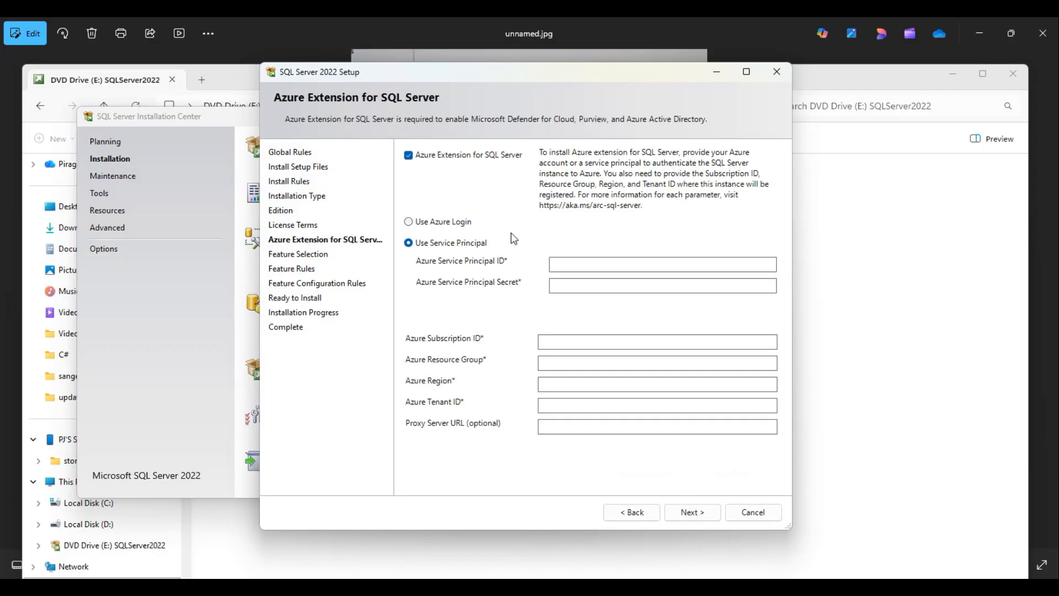
{"action": "left_click", "coordinate": [435, 157]}
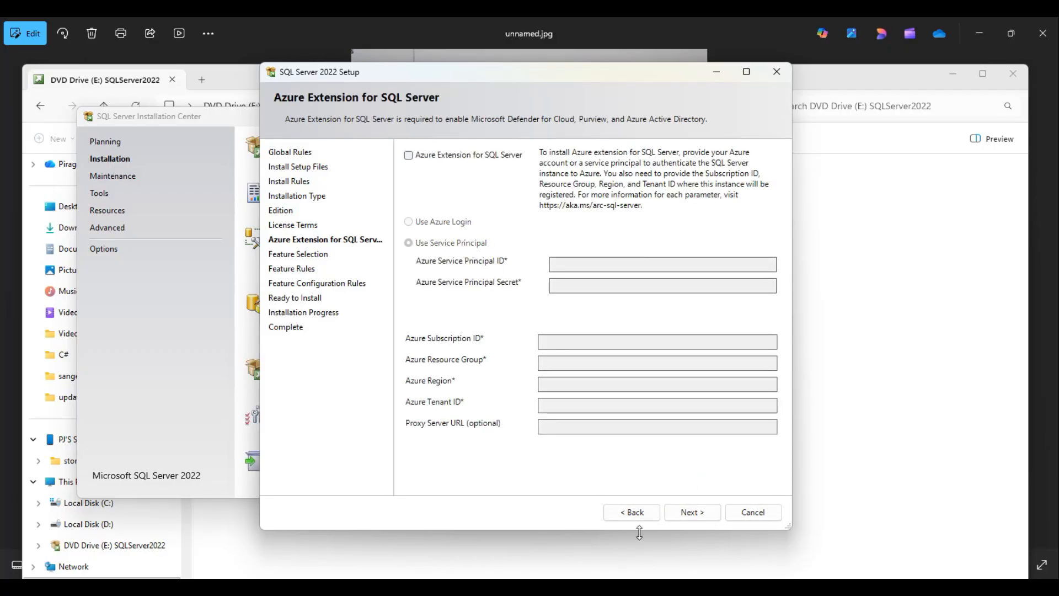
{"action": "left_click", "coordinate": [678, 513]}
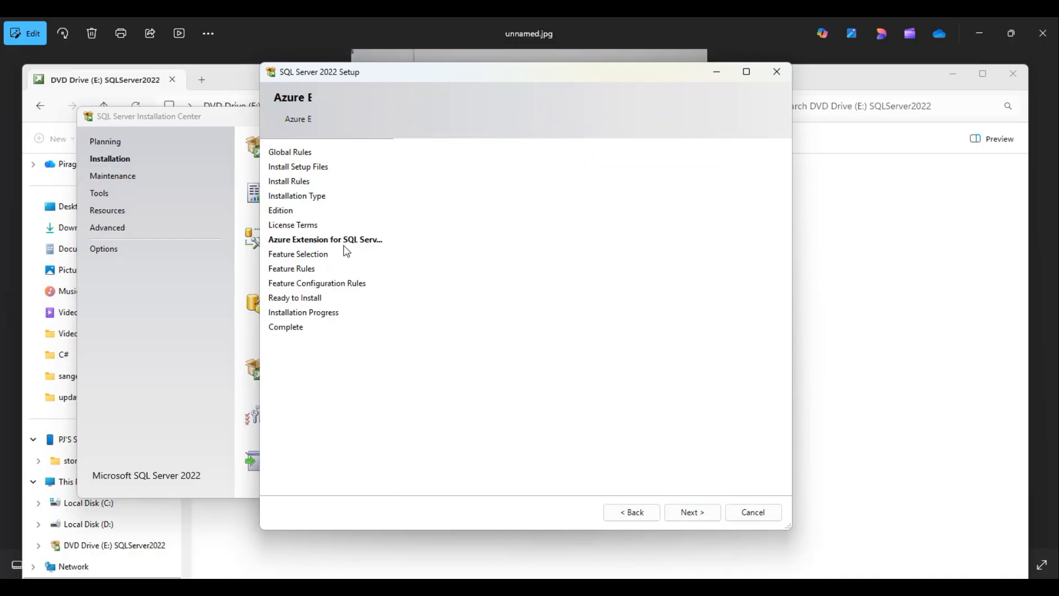
- Select Database Engine Services with SQL Server Replication, and configure a named instance with ESU as both its name and instance ID
{"action": "left_click", "coordinate": [423, 212]}
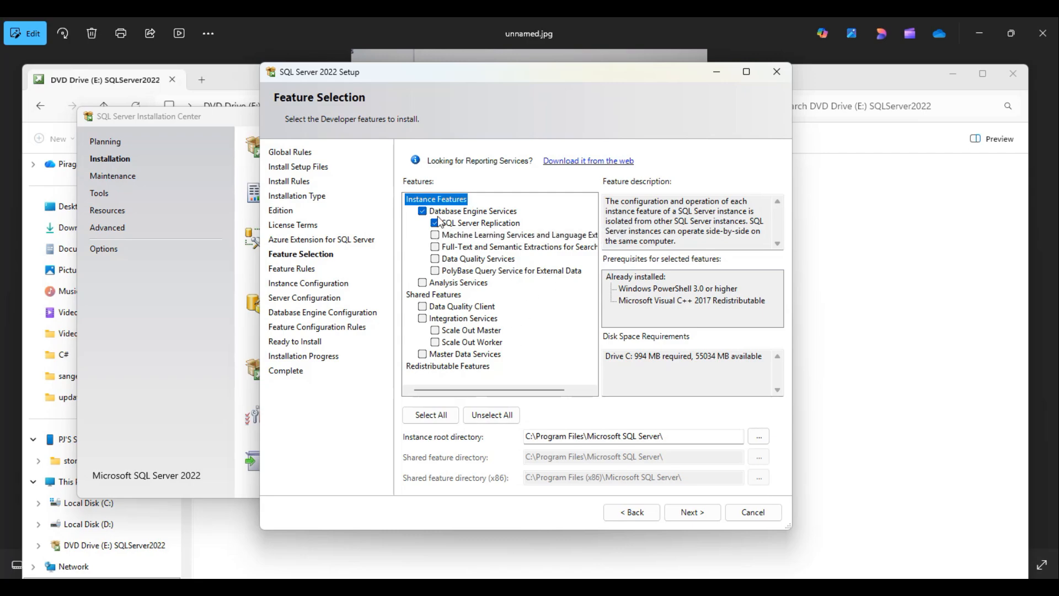
{"action": "left_click", "coordinate": [699, 513]}
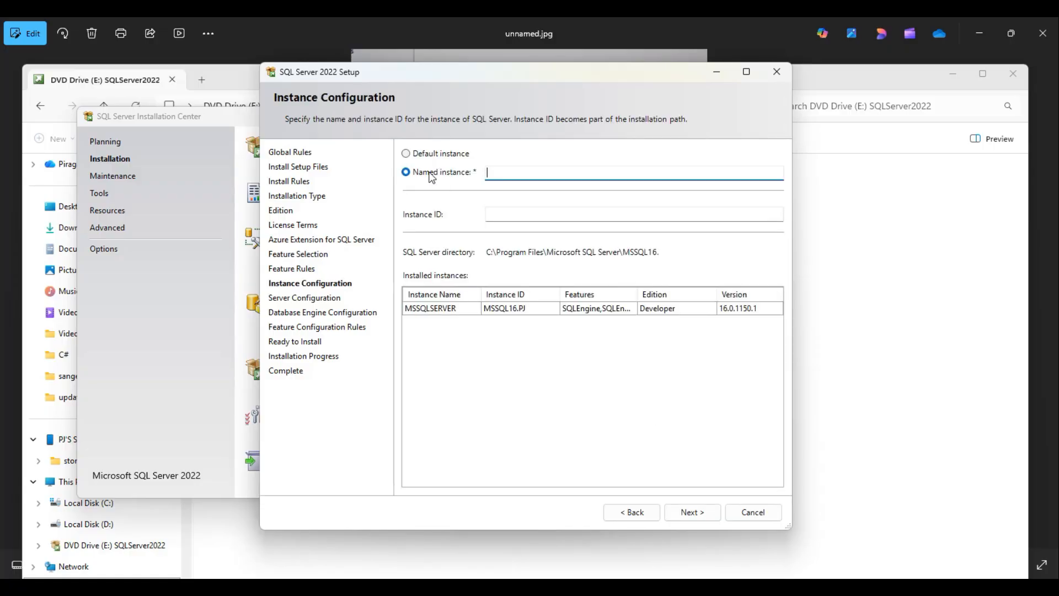
{"action": "left_click", "coordinate": [429, 154]}
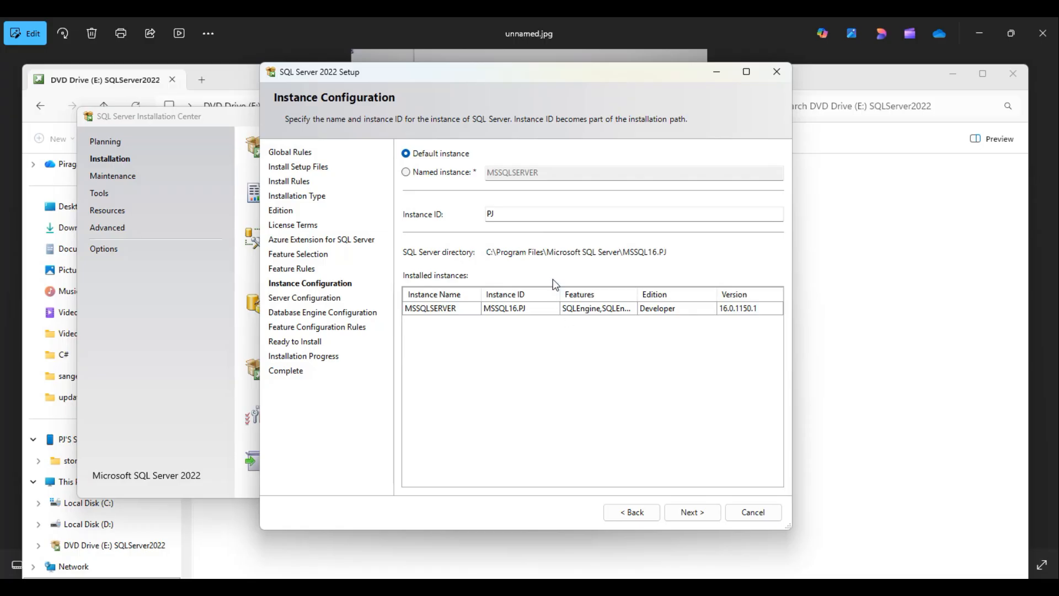
{"action": "left_click", "coordinate": [445, 172]}
{"action": "left_click", "coordinate": [499, 178]}
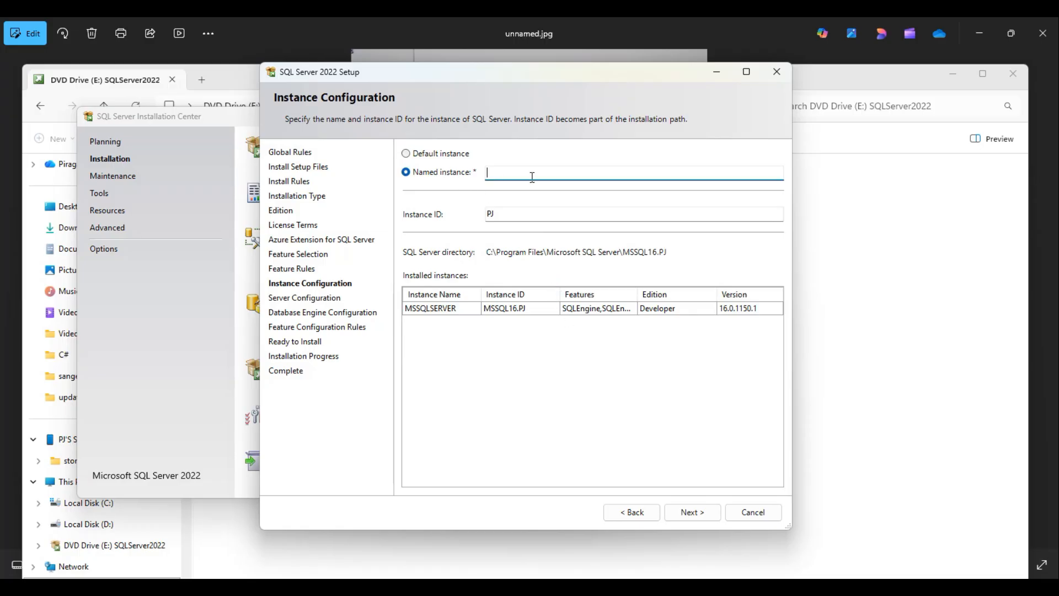
{"action": "type", "text": "ESU"}
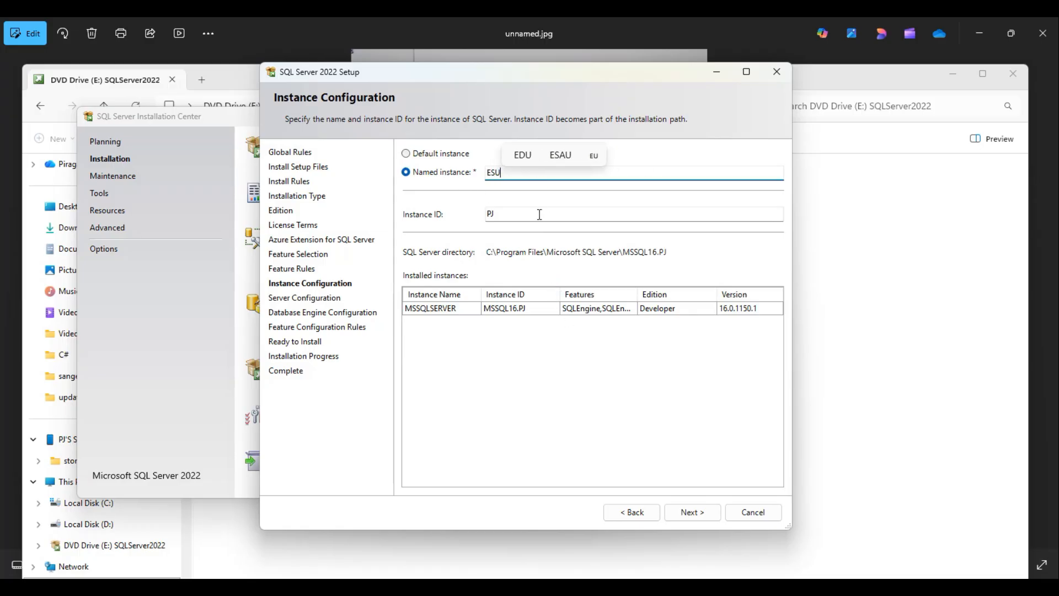
{"action": "left_click", "coordinate": [539, 214]}
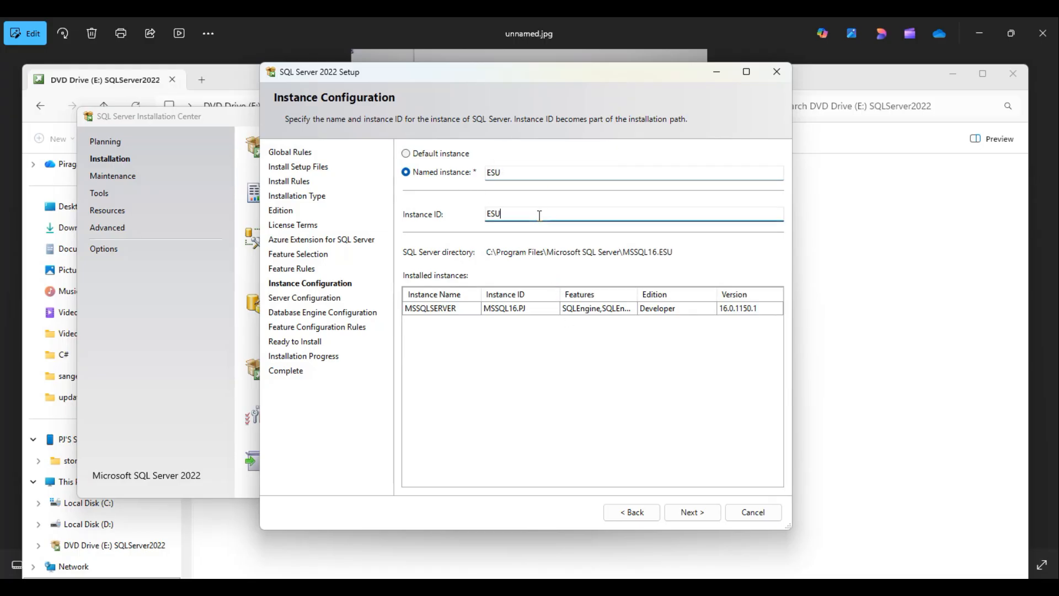
{"action": "left_click", "coordinate": [682, 510]}
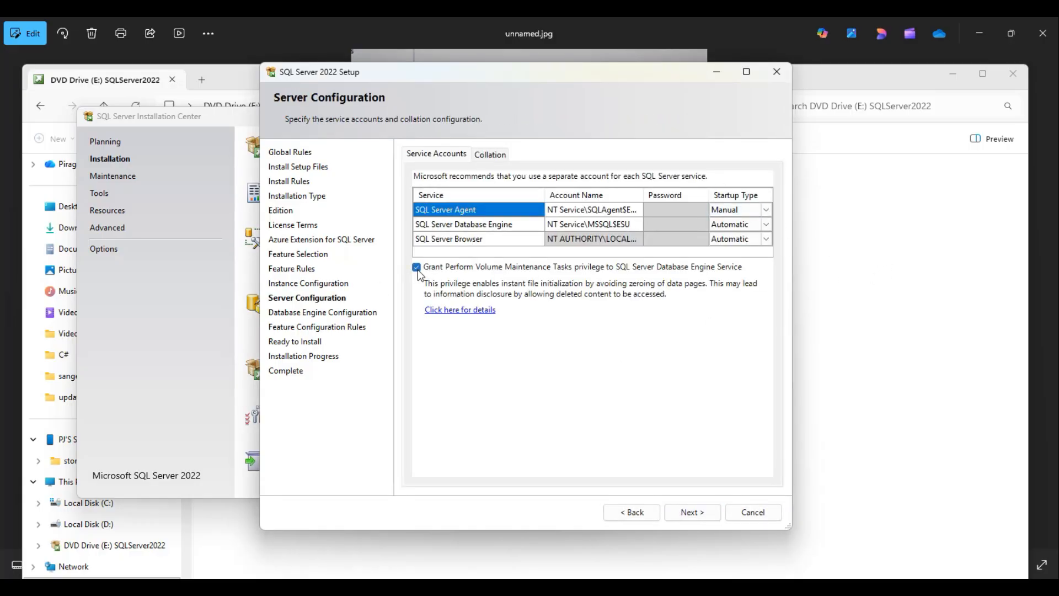
- Grant the Perform Volume Maintenance Tasks privilege and add the current user as SQL Server administrator, continuing to the Ready to Install summary
{"action": "left_click", "coordinate": [685, 512]}
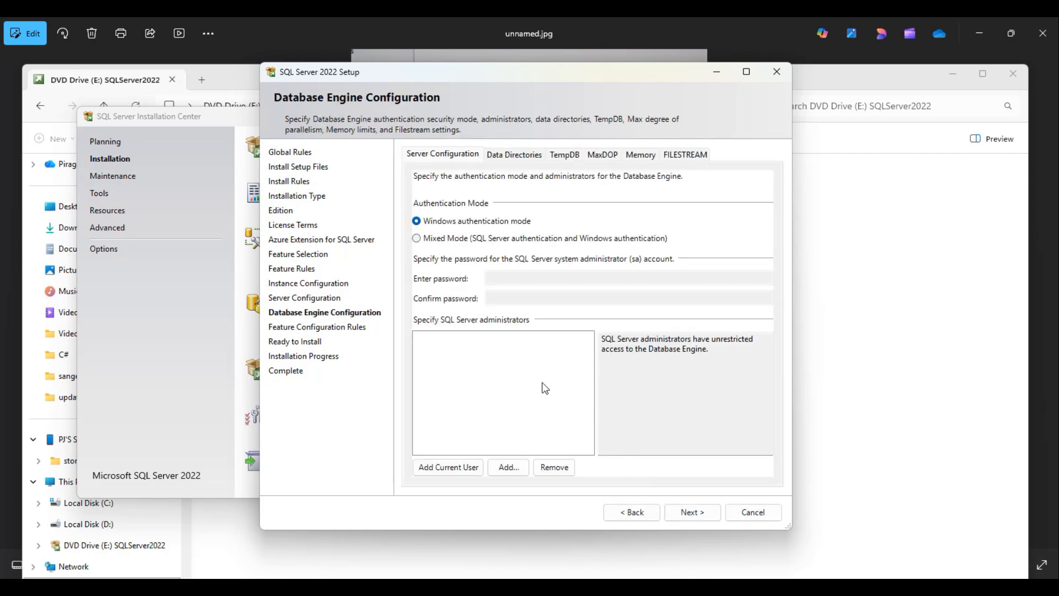
{"action": "left_click", "coordinate": [441, 468]}
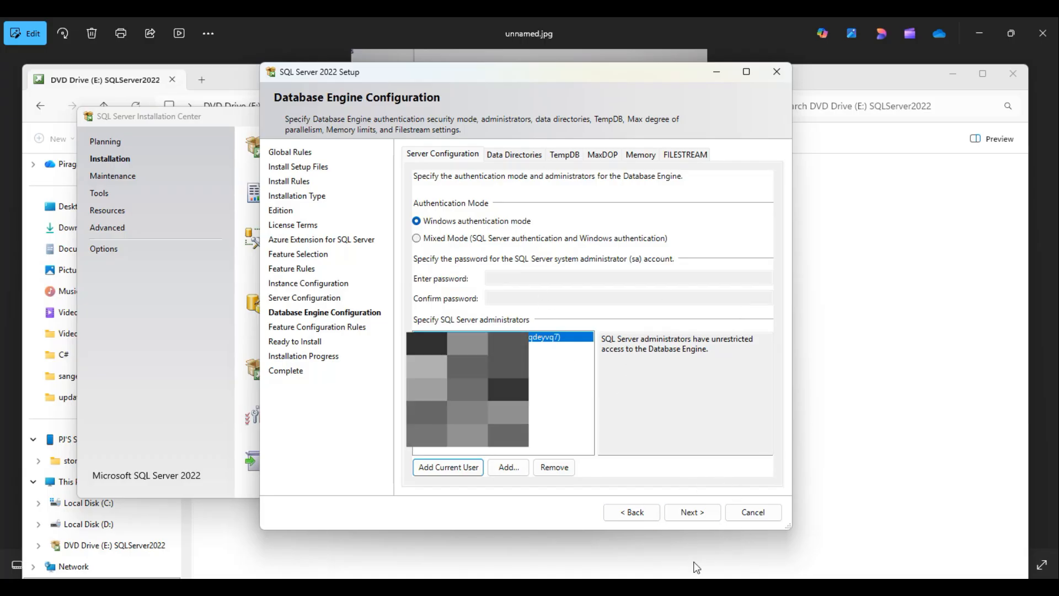
{"action": "left_click", "coordinate": [694, 514]}
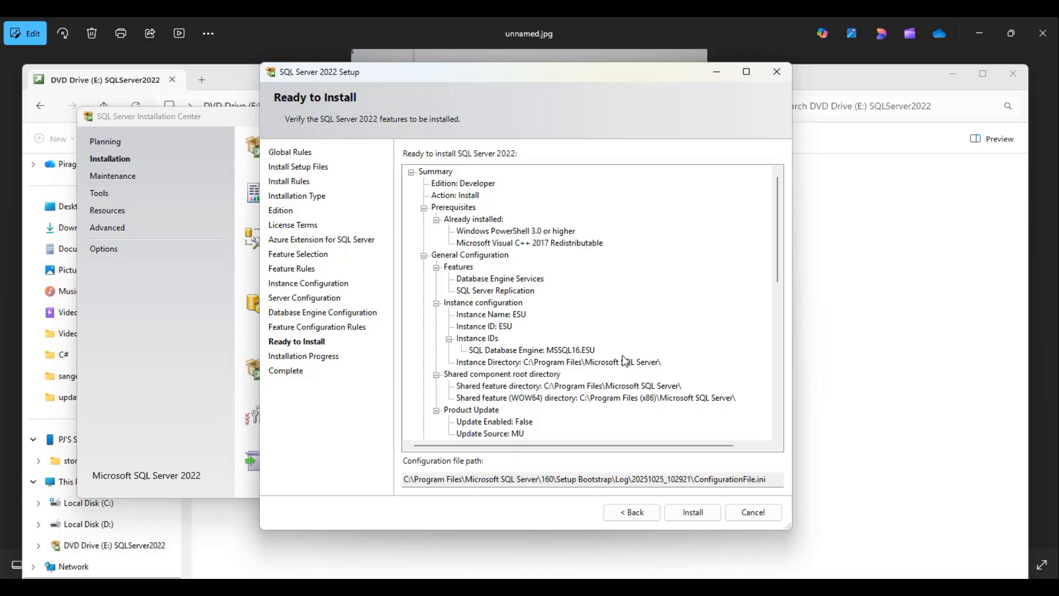
- Quit SQL Server 2022 Setup without installing and close the SQL Server Installation Center
{"action": "left_click", "coordinate": [789, 80]}
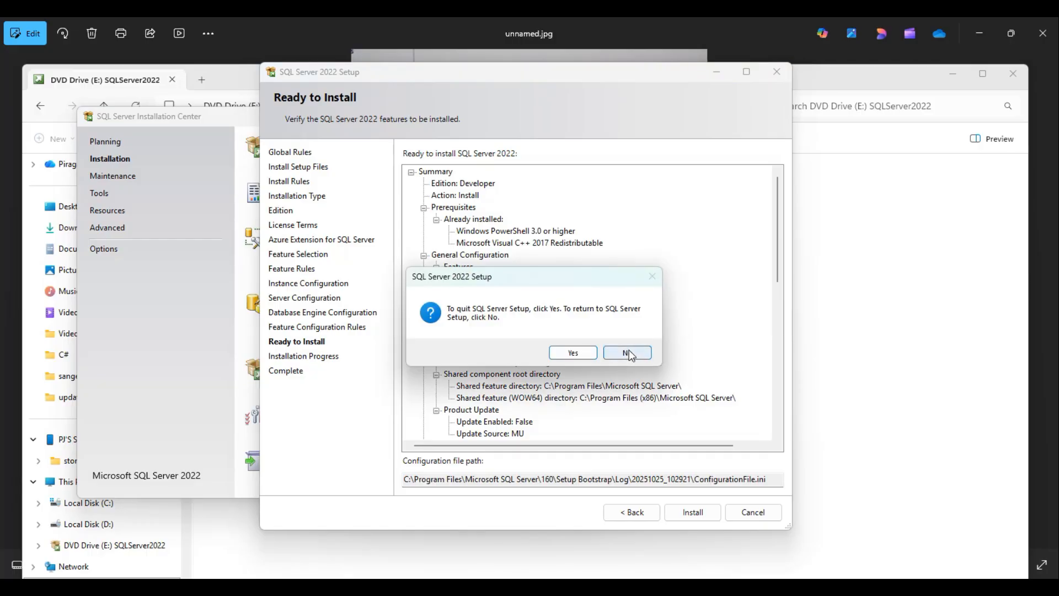
{"action": "left_click", "coordinate": [596, 355]}
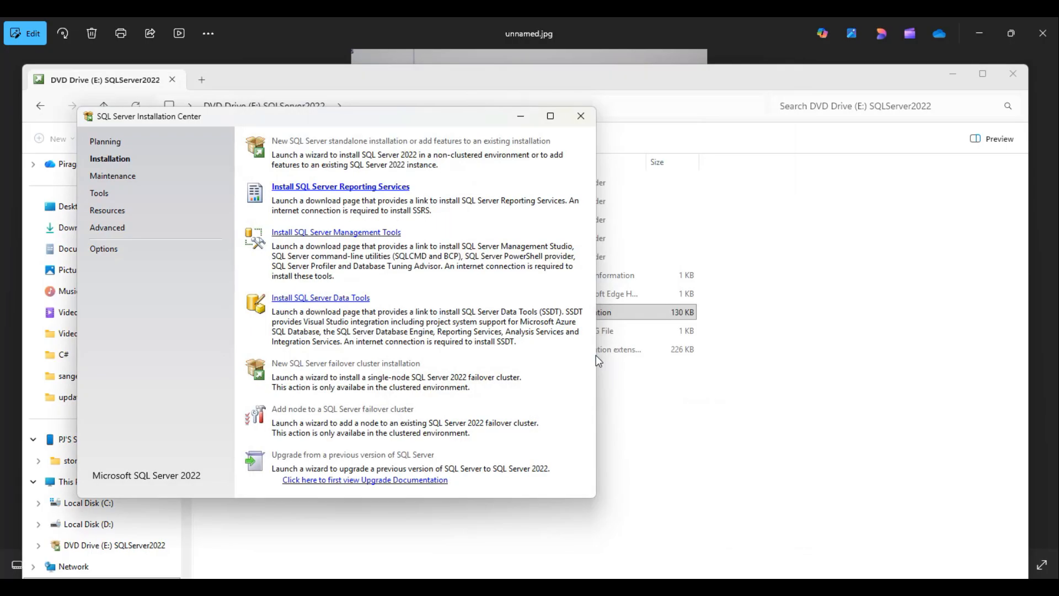
{"action": "left_click", "coordinate": [582, 114]}
{"action": "left_click", "coordinate": [582, 113]}
{"action": "left_click", "coordinate": [899, 323]}
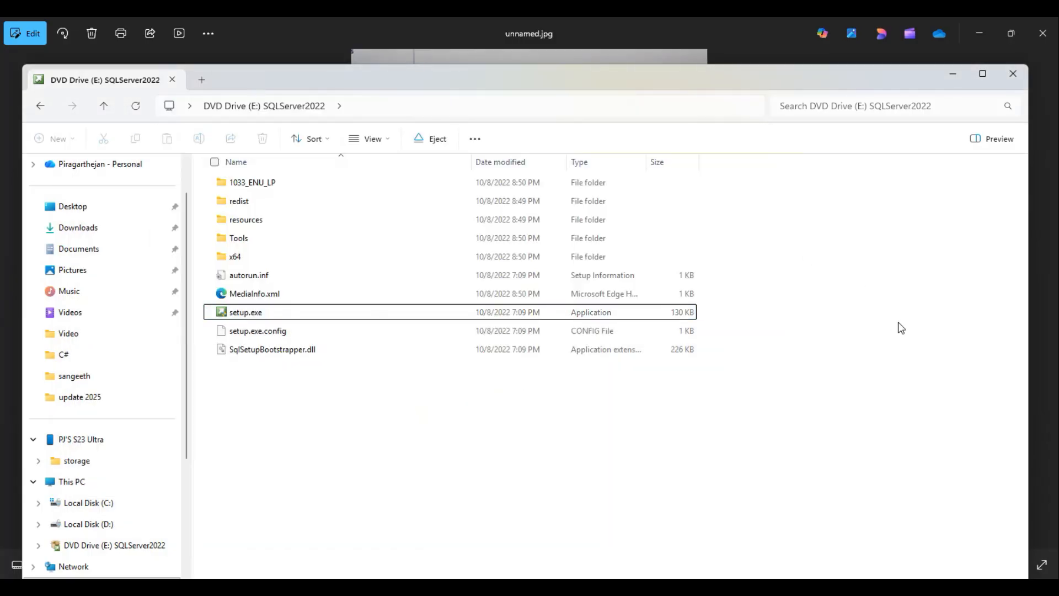
- Open SSMS-Setup-ENU.exe from the database class folder to view its installer options, minimize the installer and close File Explorer
{"action": "left_click", "coordinate": [41, 106]}
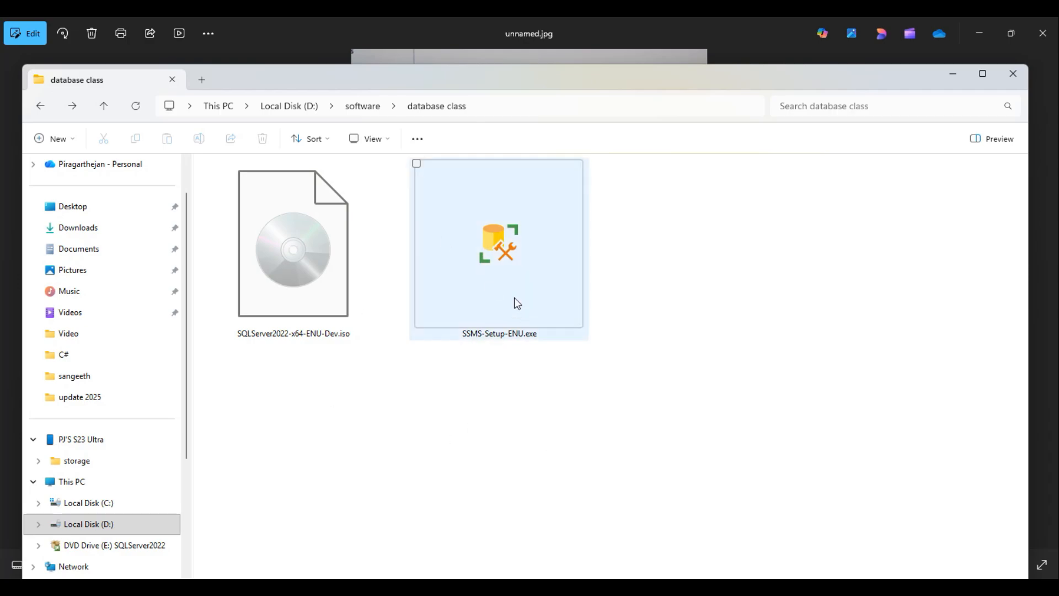
{"action": "double_click", "coordinate": [489, 278]}
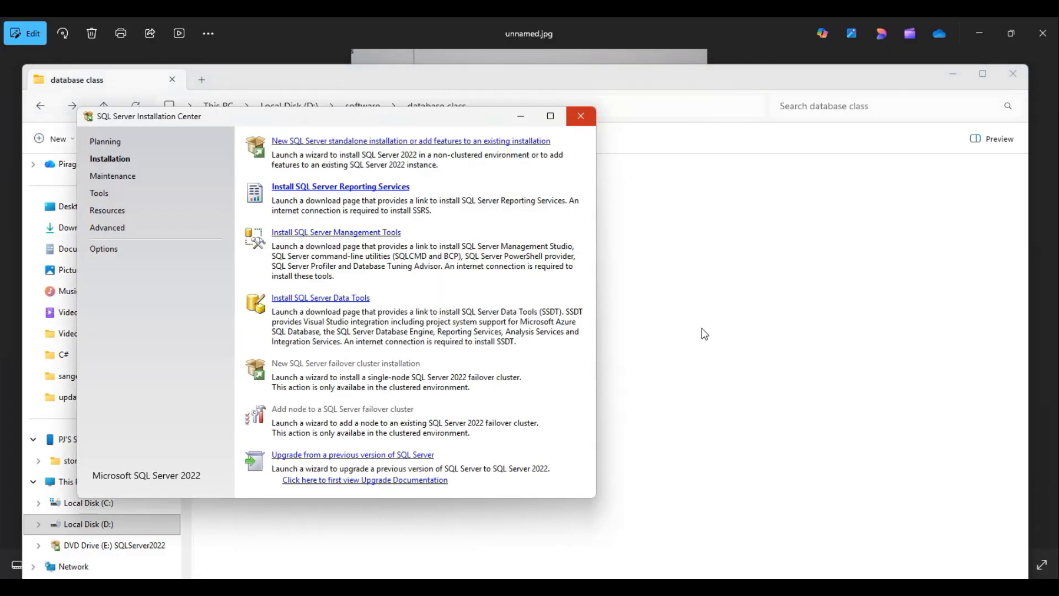
{"action": "left_click", "coordinate": [579, 115]}
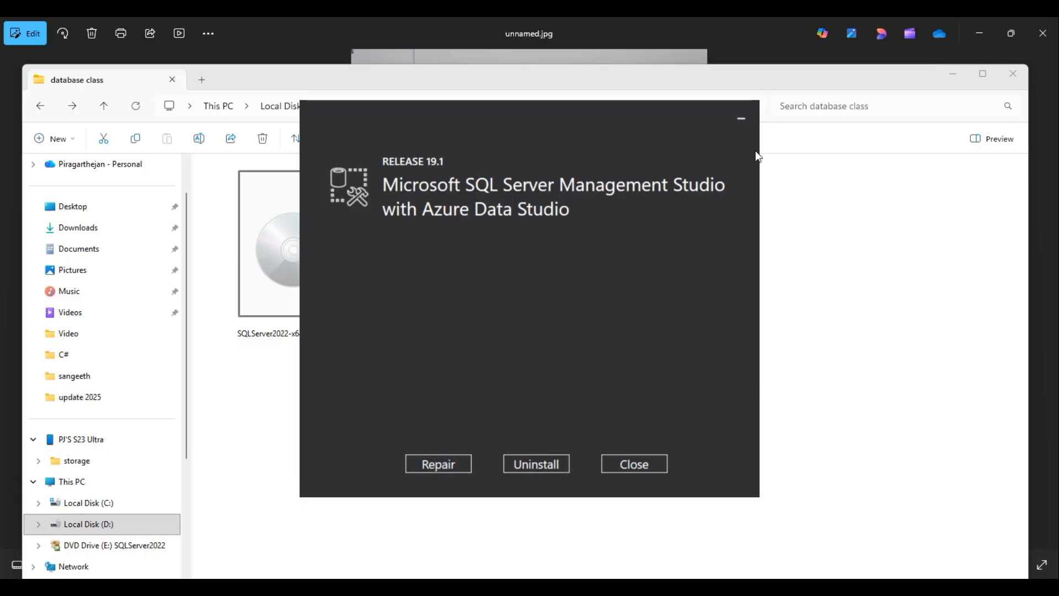
{"action": "left_click", "coordinate": [741, 118]}
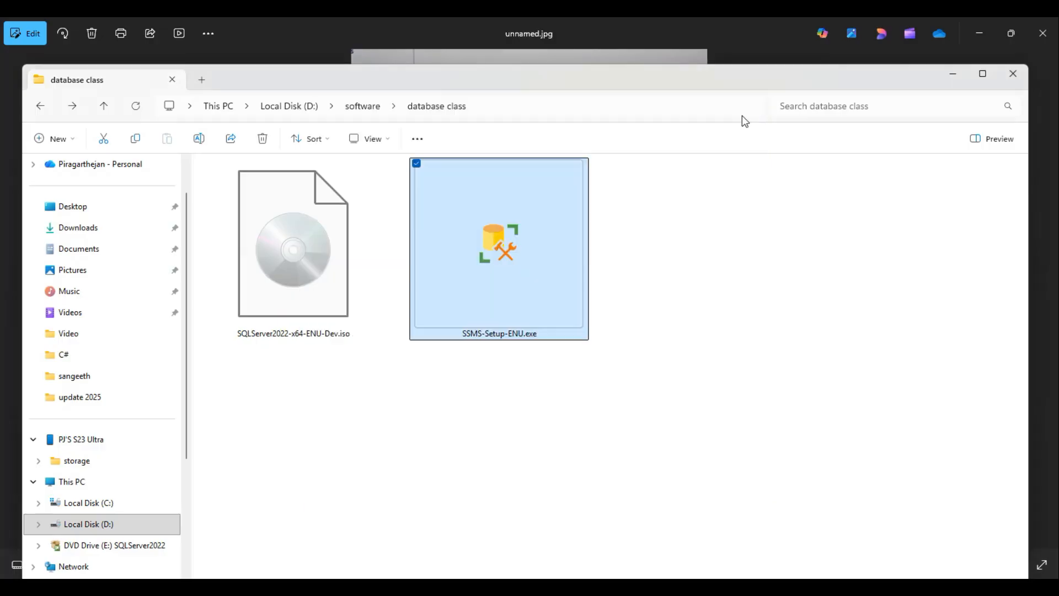
{"action": "left_click", "coordinate": [1013, 74]}
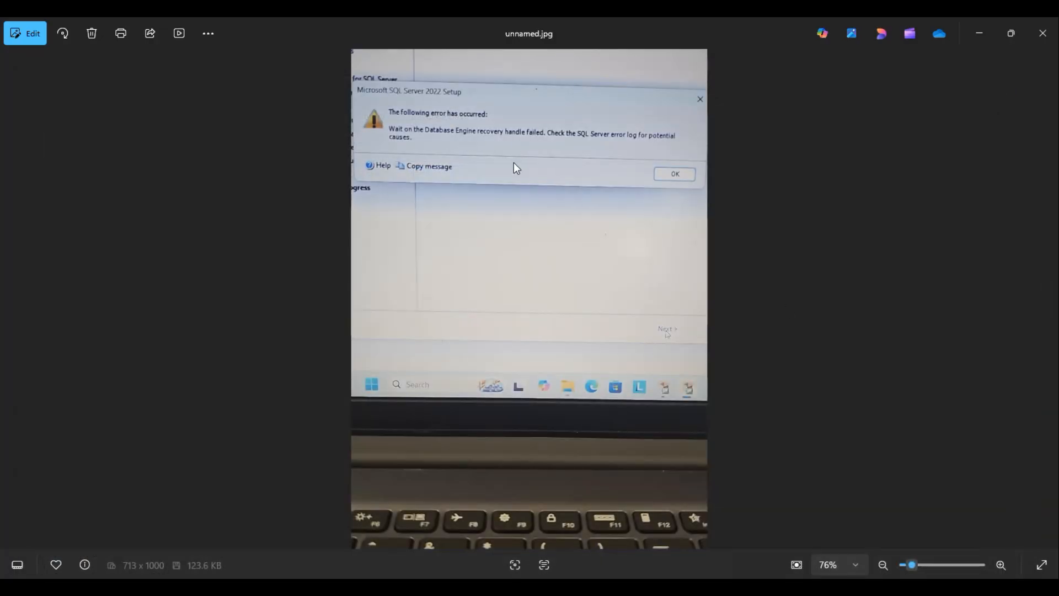